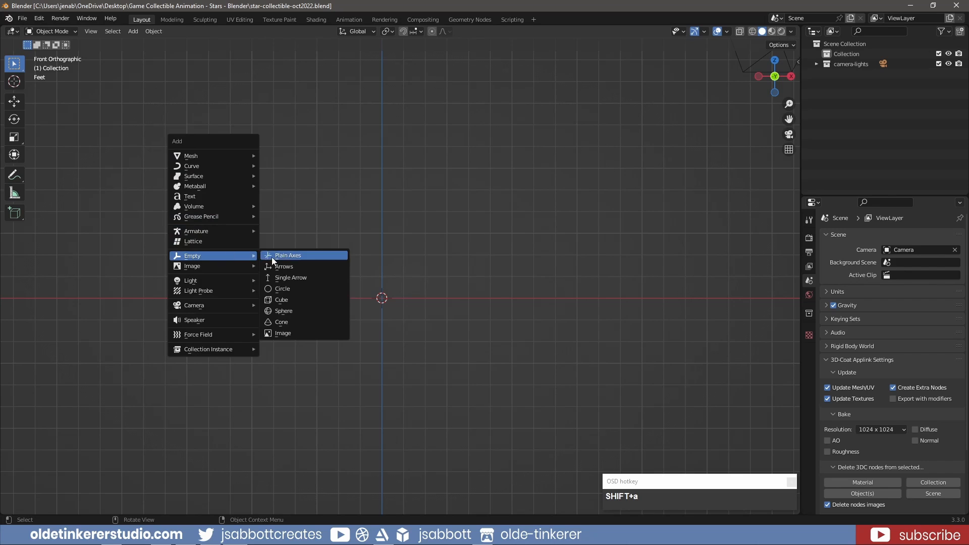
# Add an image empty rotated 90° about the X axis and load star.jpg into it as the reference
pyautogui.click(296, 338)
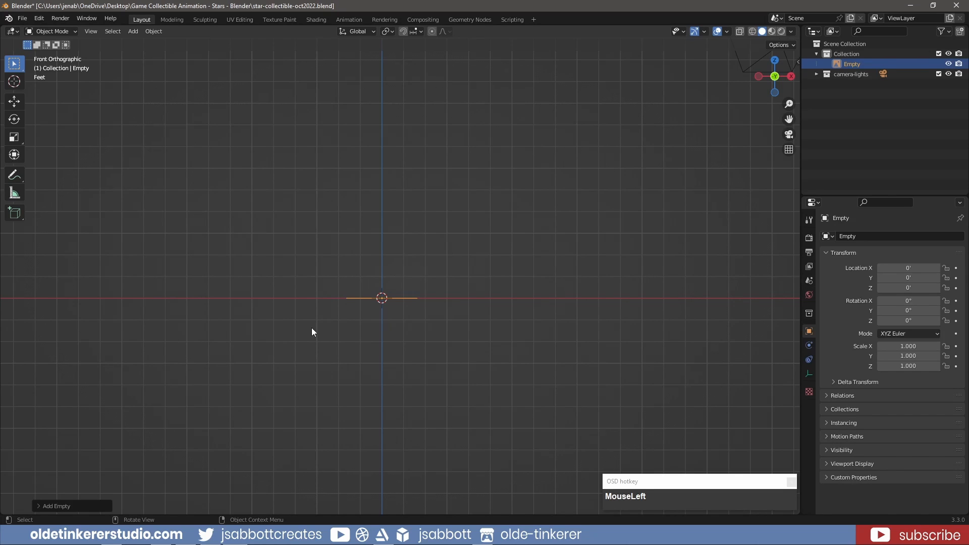
pyautogui.press('r')
pyautogui.press('x')
pyautogui.press('9')
pyautogui.press('0')
pyautogui.press('Return')
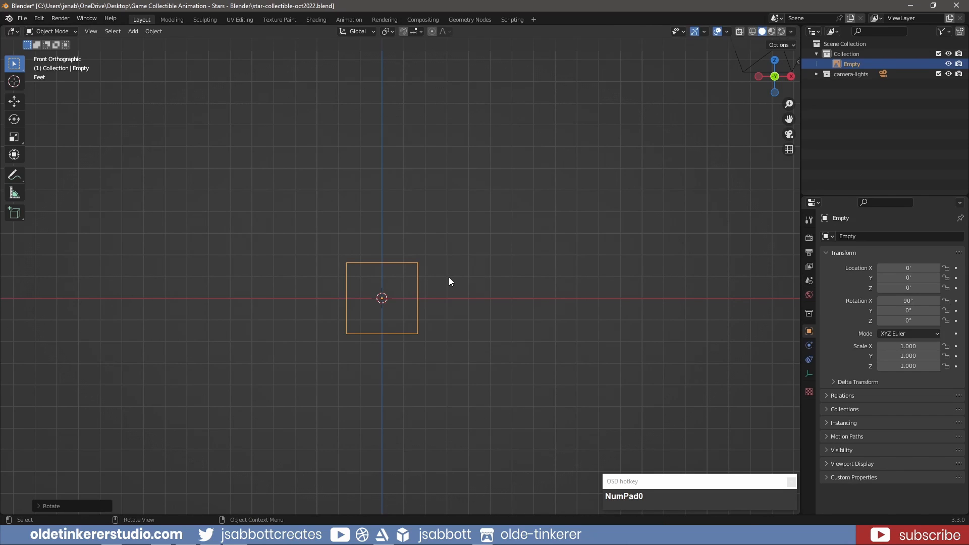
pyautogui.click(809, 374)
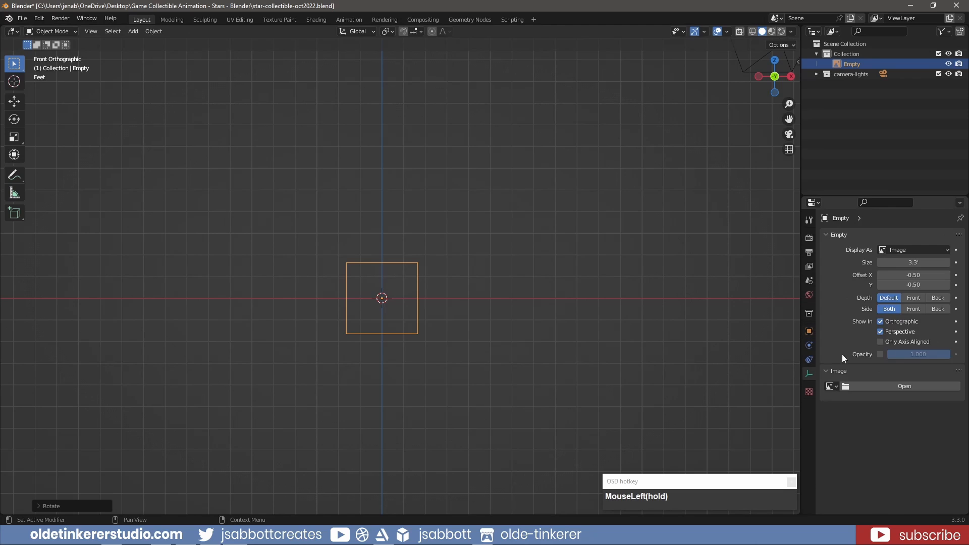
pyautogui.click(889, 383)
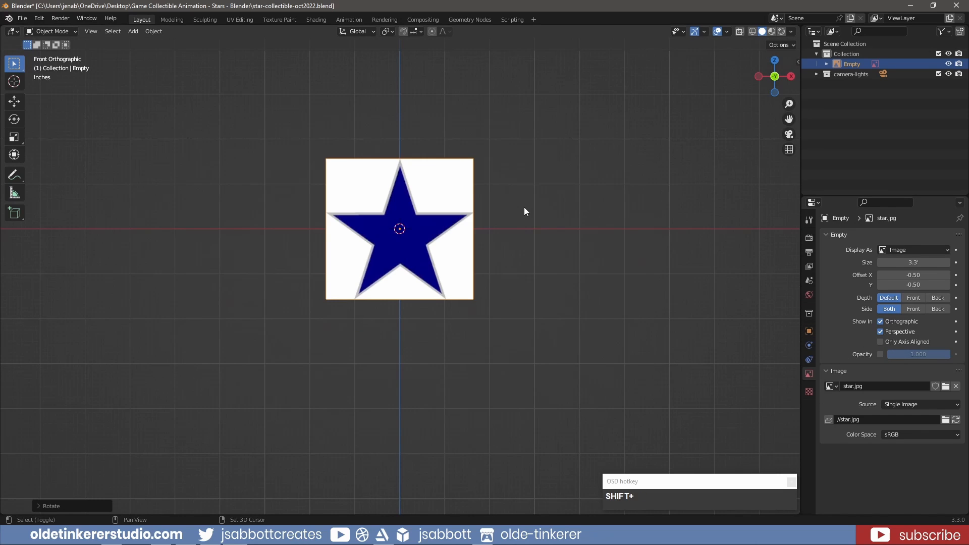
# Add a mesh plane and rotate it 90° about the X axis so it lies over the star image
pyautogui.hotkey('shift', 'a')
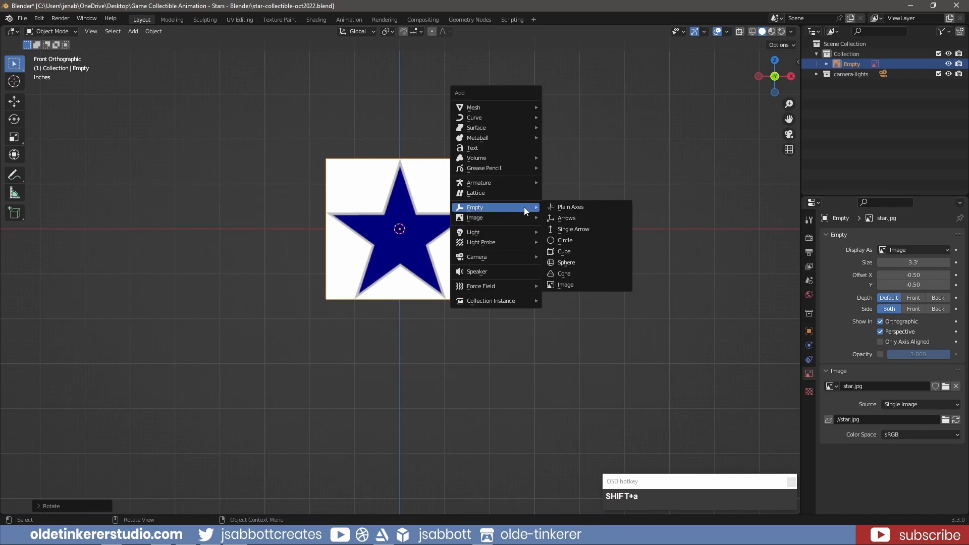
pyautogui.moveTo(504, 107)
pyautogui.click(582, 107)
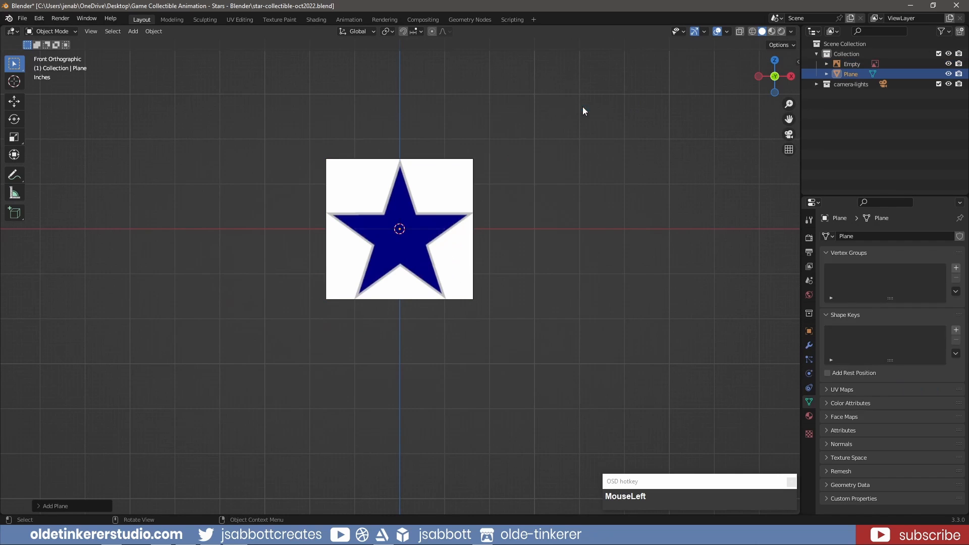
pyautogui.press('r')
pyautogui.press('x')
pyautogui.press('KP_9')
pyautogui.press('KP_0')
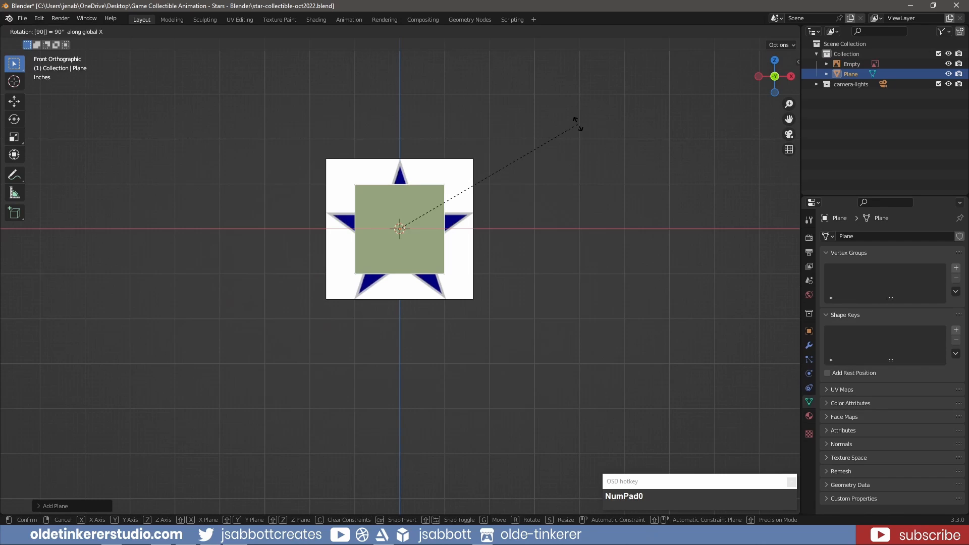
pyautogui.press('Return')
pyautogui.hotkey('ctrl', 's')
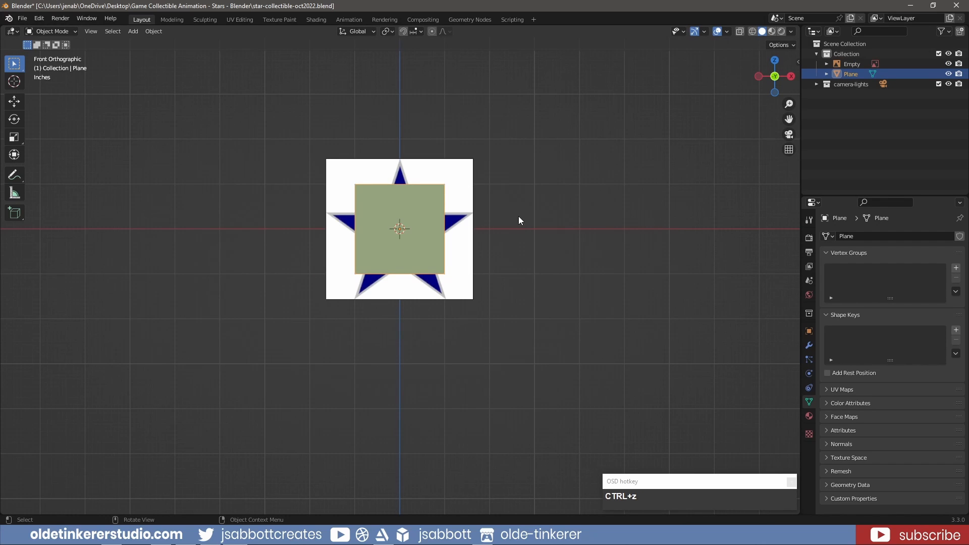
# In Edit Mode, scale the plane uniformly by about 1.556, then widen it along X to match the reference image's edges
pyautogui.press('Tab')
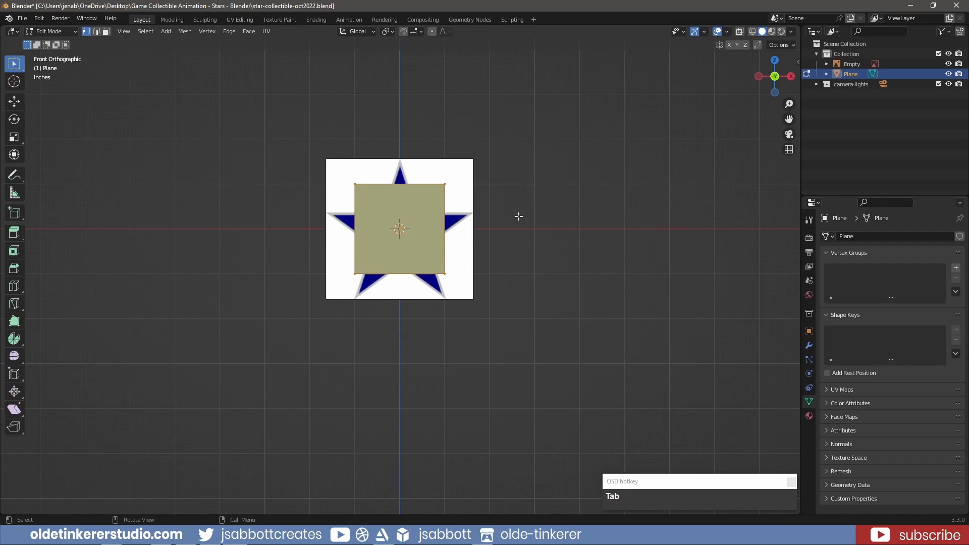
pyautogui.press('s')
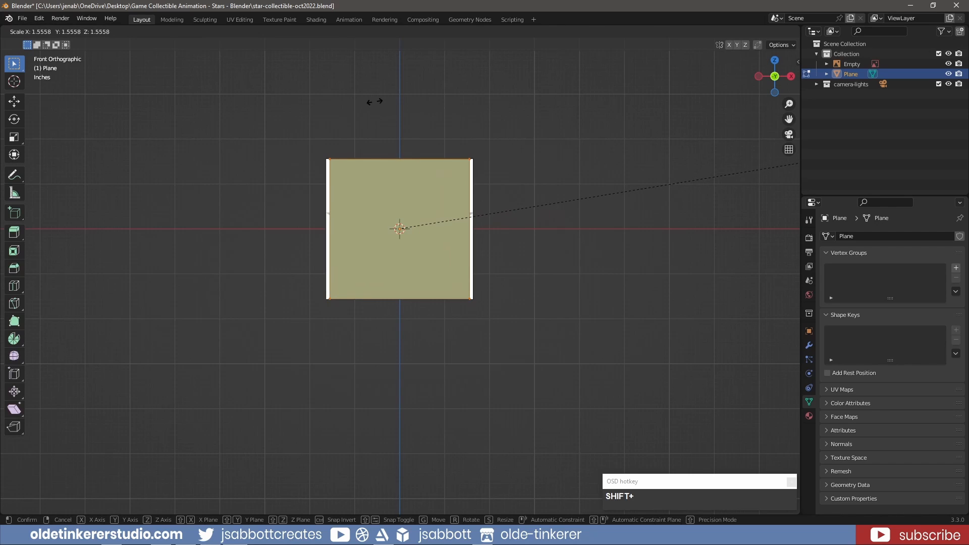
pyautogui.click(371, 104)
pyautogui.press('s')
pyautogui.press('x')
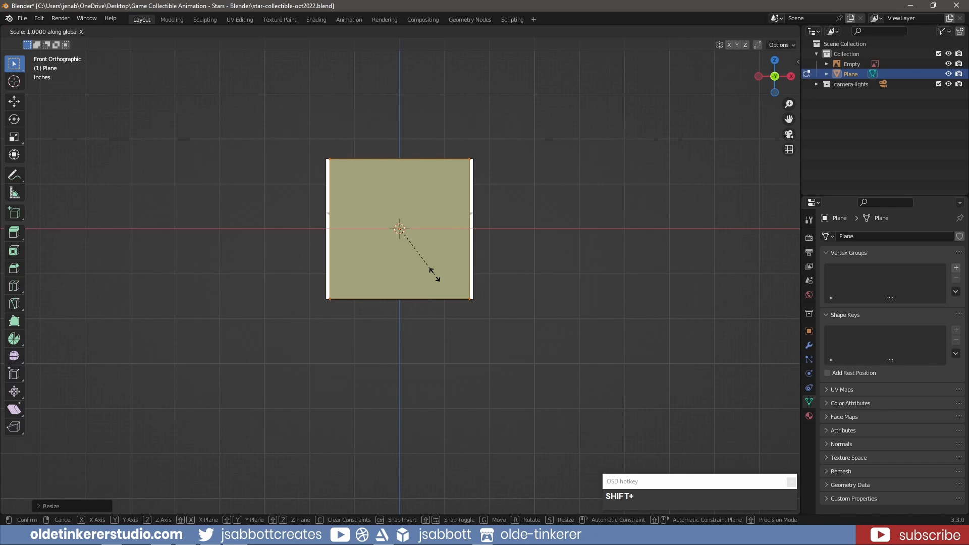
pyautogui.keyDown('shift'); pyautogui.click(459, 293); pyautogui.keyUp('shift')
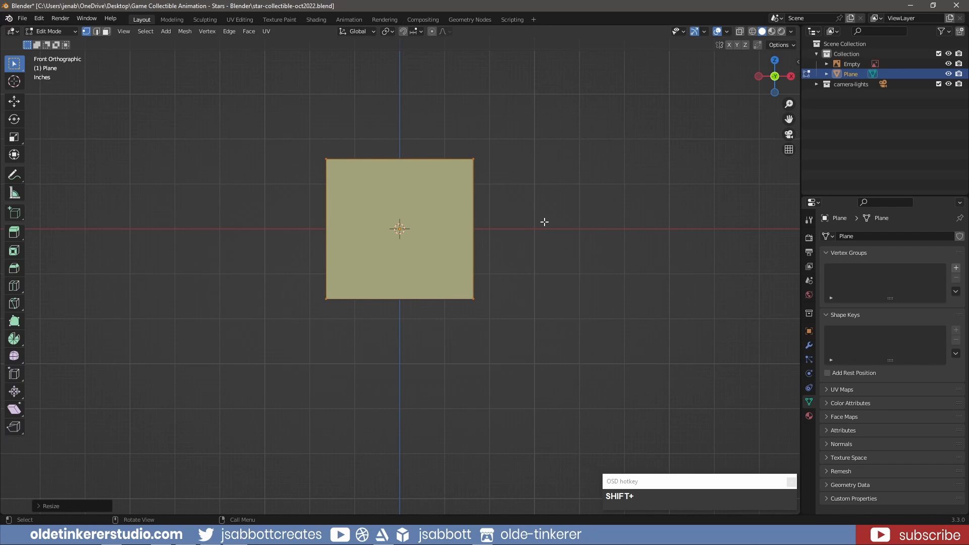
# In wireframe display, knife-cut a closed star outline into the plane, following the ten corners of the reference star
pyautogui.click(753, 32)
pyautogui.scroll(4, 500, 188)
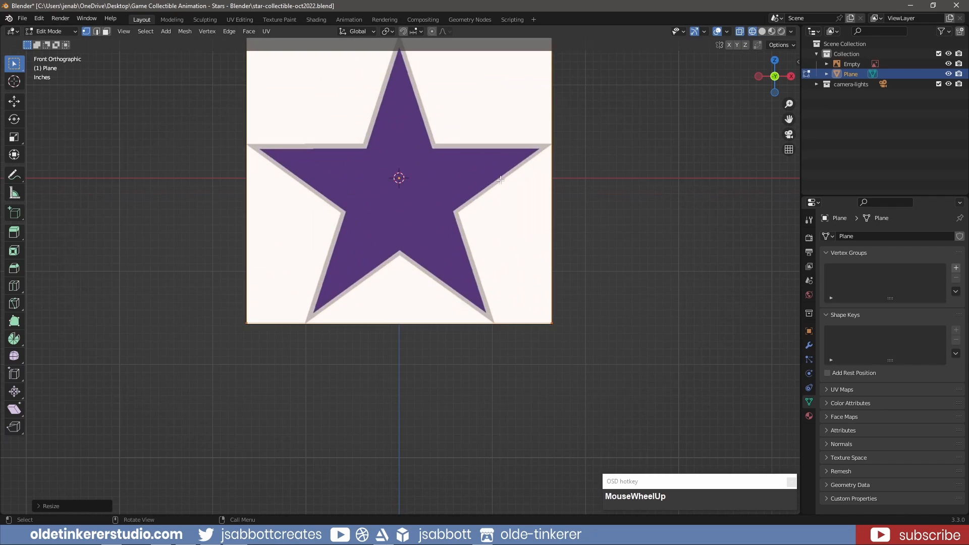
pyautogui.keyDown('shift'); pyautogui.moveTo(438, 122); pyautogui.dragTo(434, 211, button='middle'); pyautogui.keyUp('shift')
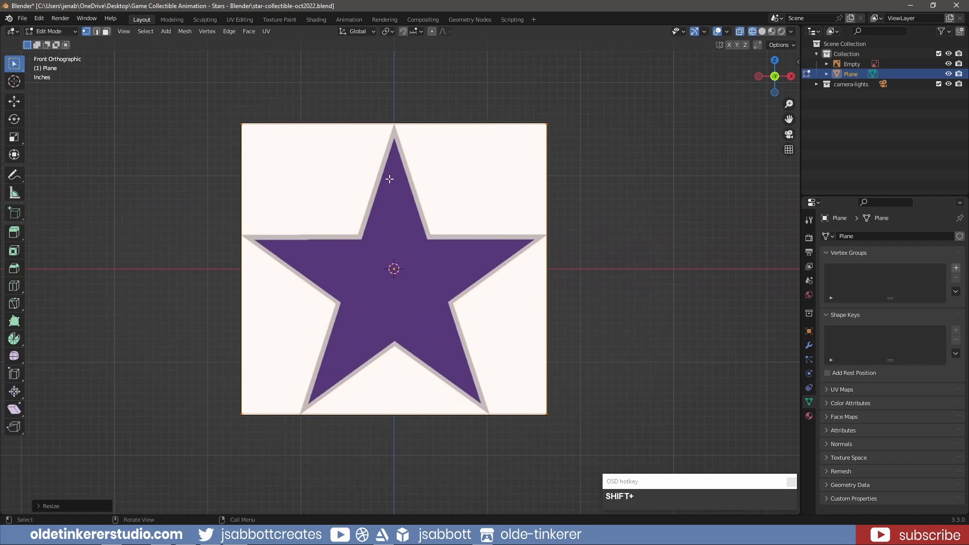
pyautogui.press('k')
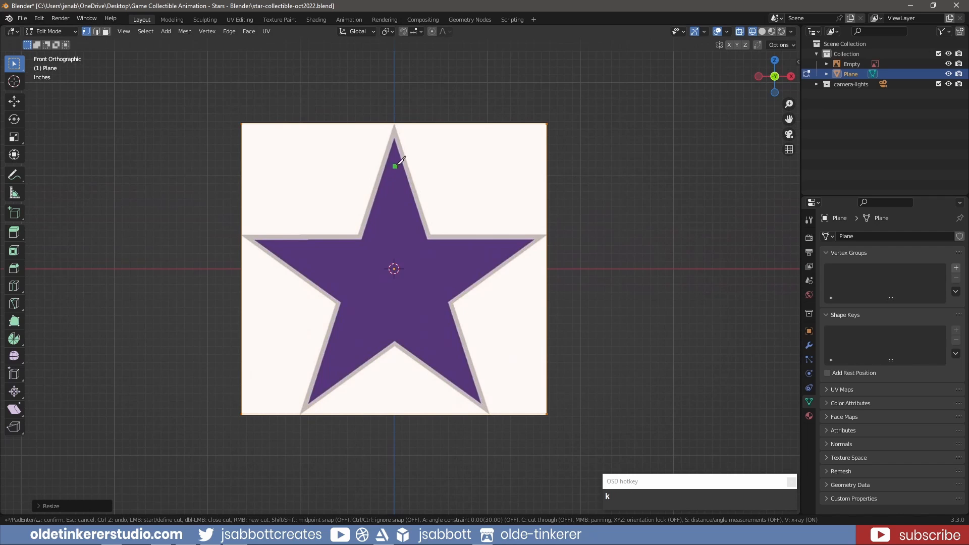
pyautogui.click(396, 123)
pyautogui.click(358, 234)
pyautogui.click(242, 235)
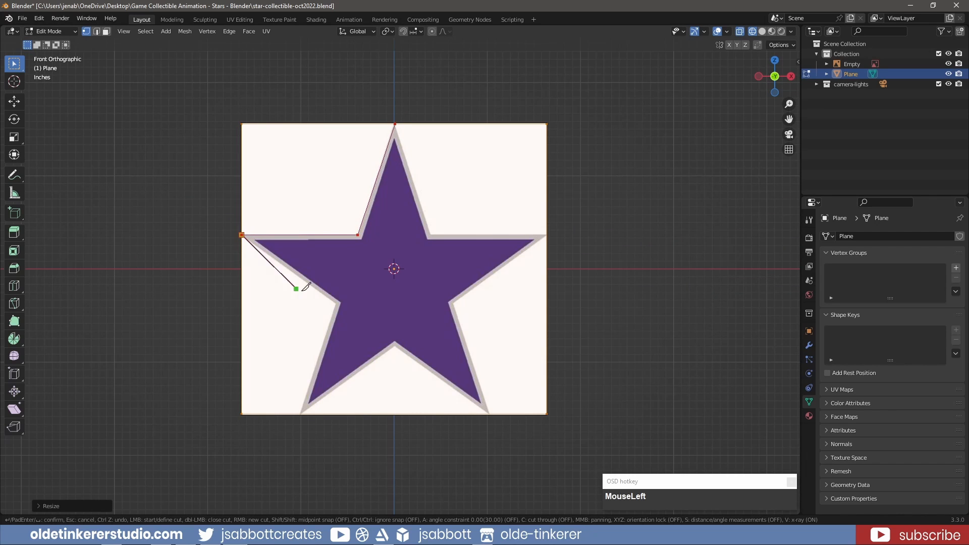
pyautogui.click(336, 303)
pyautogui.click(299, 414)
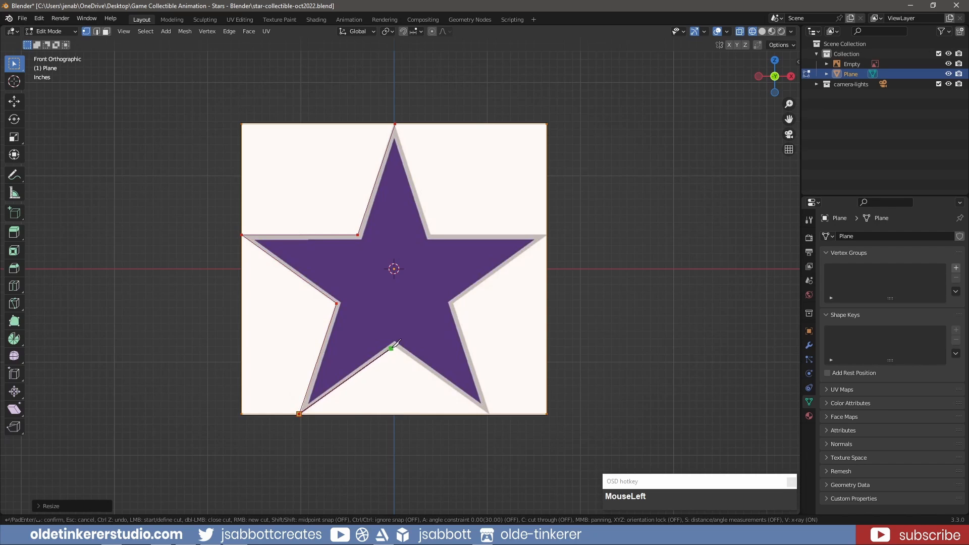
pyautogui.click(396, 346)
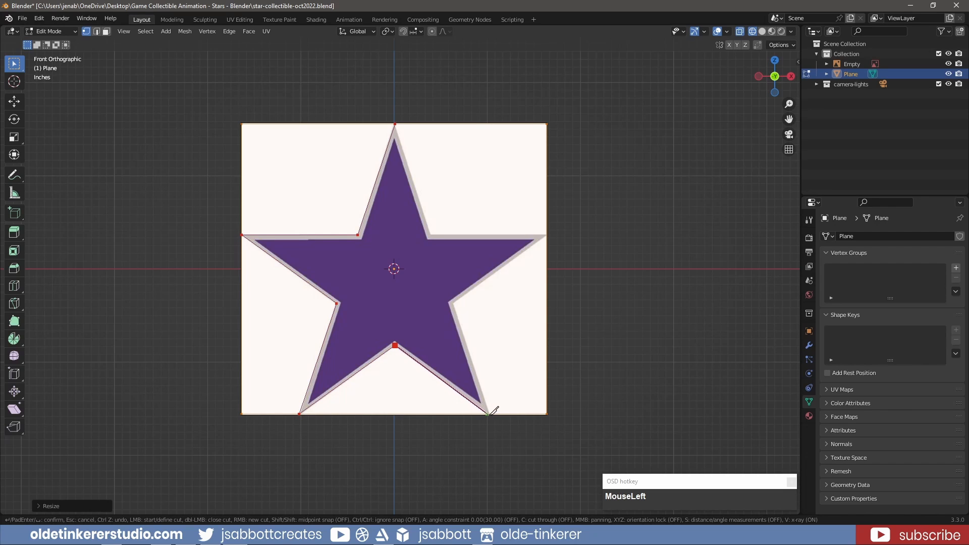
pyautogui.click(488, 414)
pyautogui.click(452, 304)
pyautogui.click(546, 234)
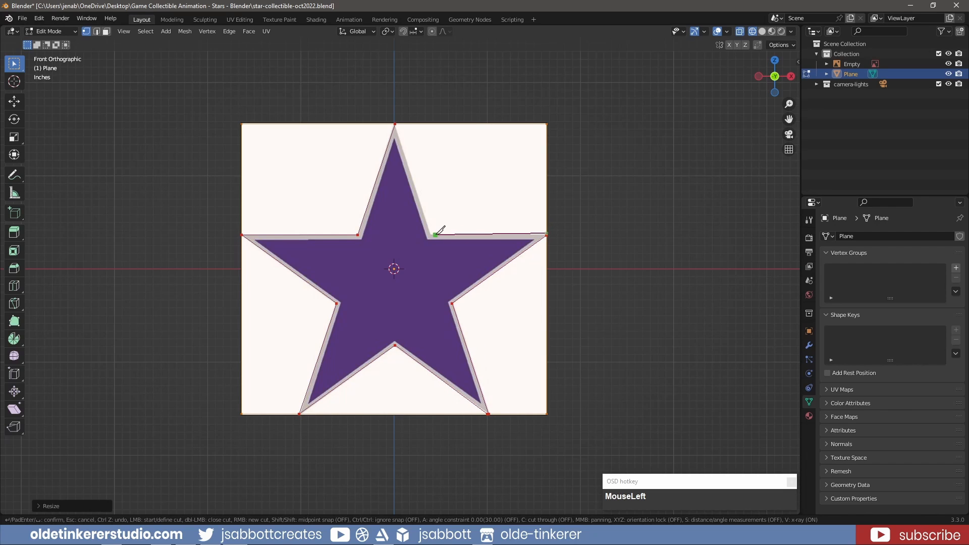
pyautogui.click(430, 234)
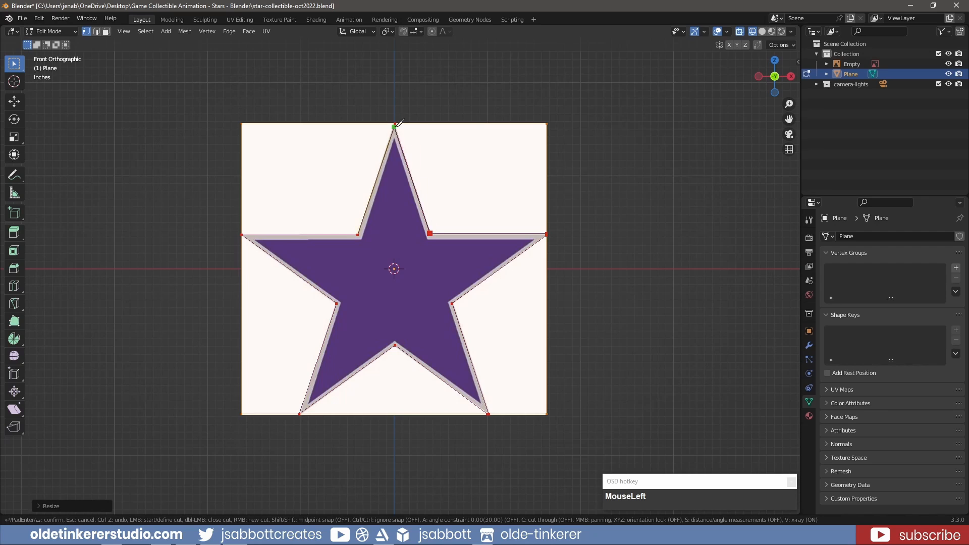
pyautogui.click(395, 124)
pyautogui.press('Return')
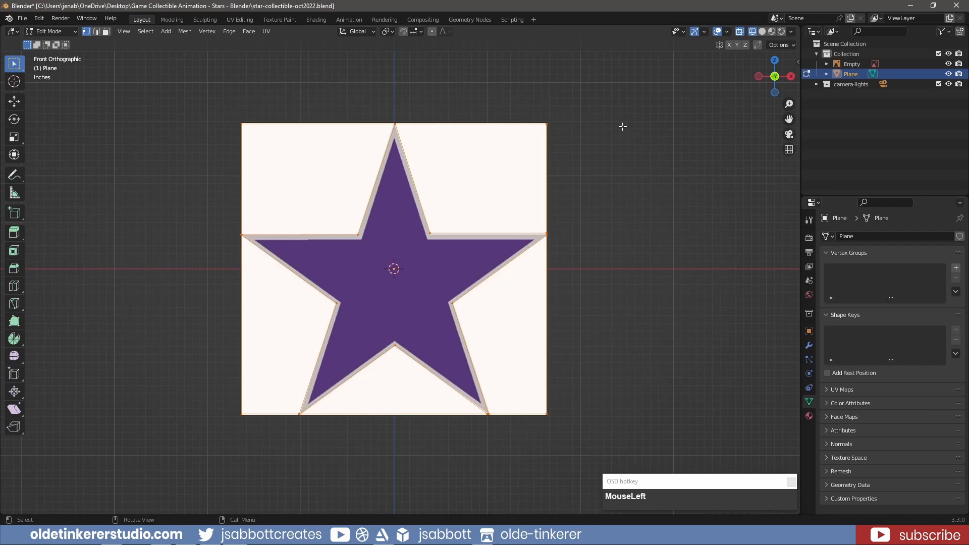
# Return to solid display and delete the five faces outside the star outline
pyautogui.click(762, 31)
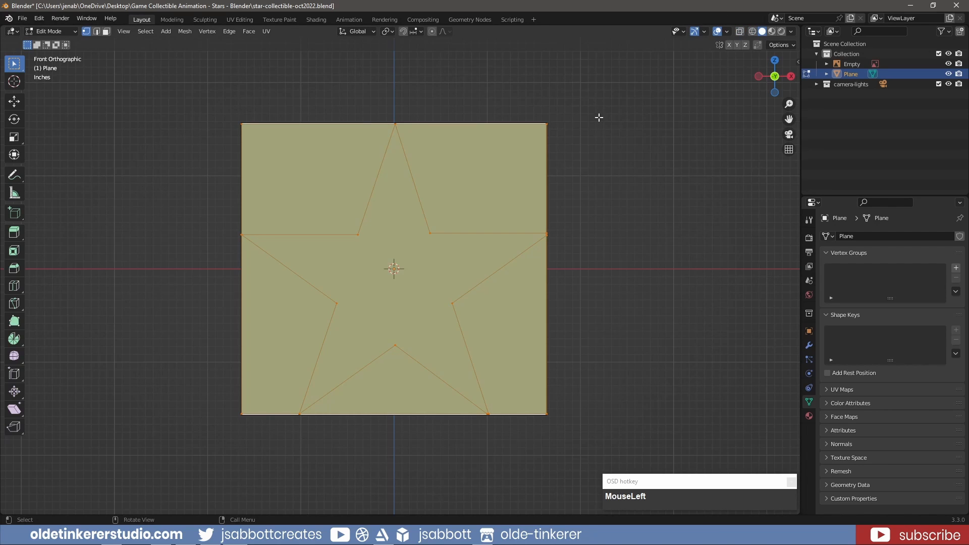
pyautogui.press('3')
pyautogui.click(462, 179)
pyautogui.keyDown('shift'); pyautogui.click(290, 228); pyautogui.keyUp('shift')
pyautogui.keyDown('shift'); pyautogui.click(309, 352); pyautogui.keyUp('shift')
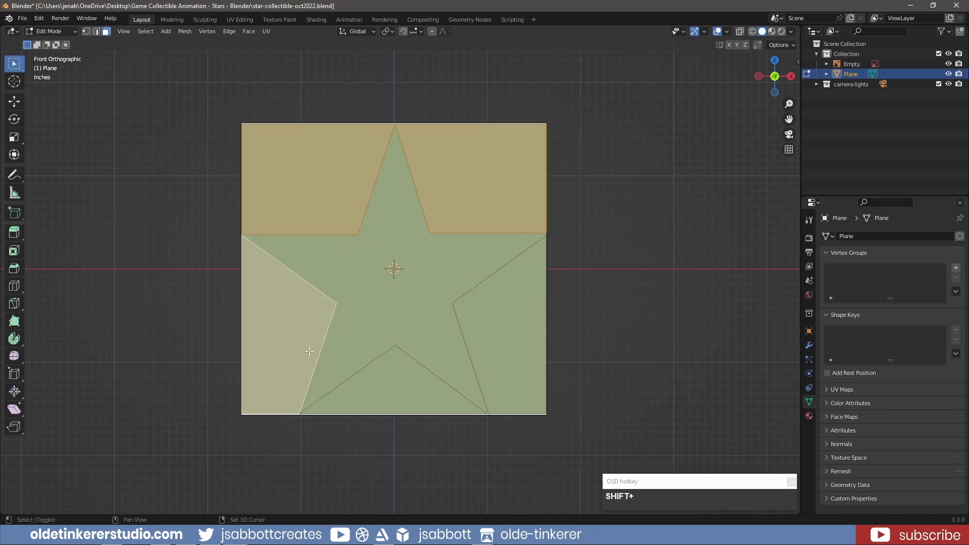
pyautogui.keyDown('shift'); pyautogui.click(424, 385); pyautogui.keyUp('shift')
pyautogui.keyDown('shift'); pyautogui.click(515, 344); pyautogui.keyUp('shift')
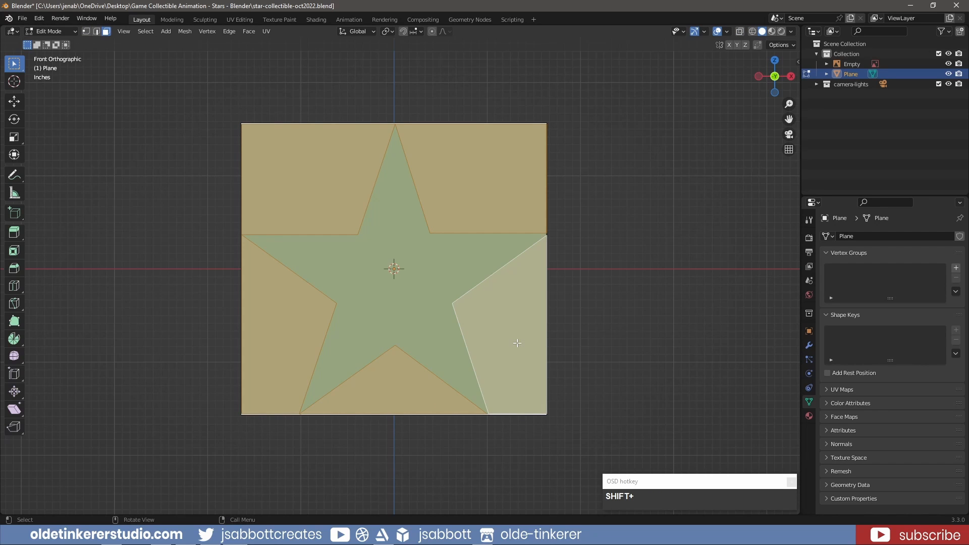
pyautogui.hotkey('shift', 'Delete')
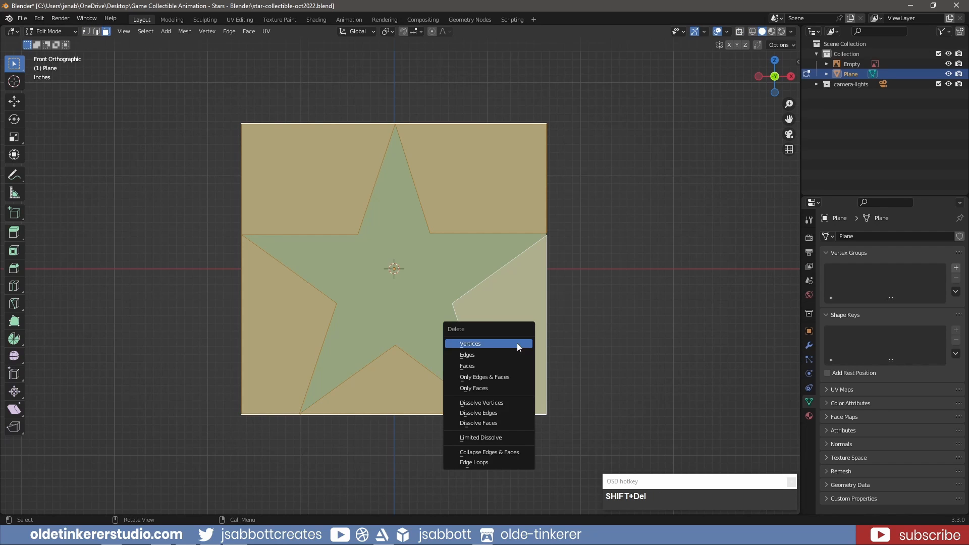
pyautogui.click(495, 367)
# From the right side view, extrude the star face 0.5 along the Y axis
pyautogui.press('KP_3')
pyautogui.keyDown('shift'); pyautogui.moveTo(587, 168); pyautogui.dragTo(238, 170, button='middle'); pyautogui.keyUp('shift')
pyautogui.write('ey')
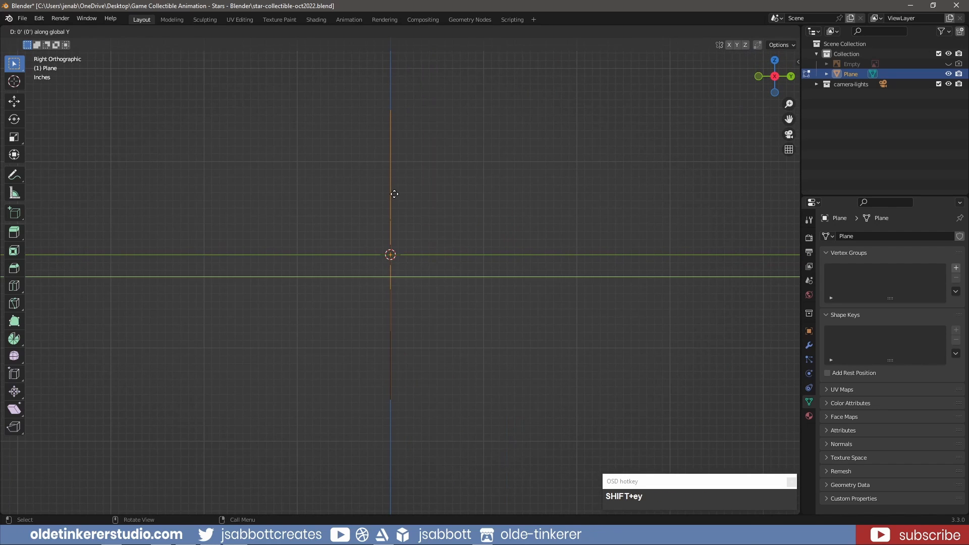
pyautogui.write('.5')
pyautogui.press('Return')
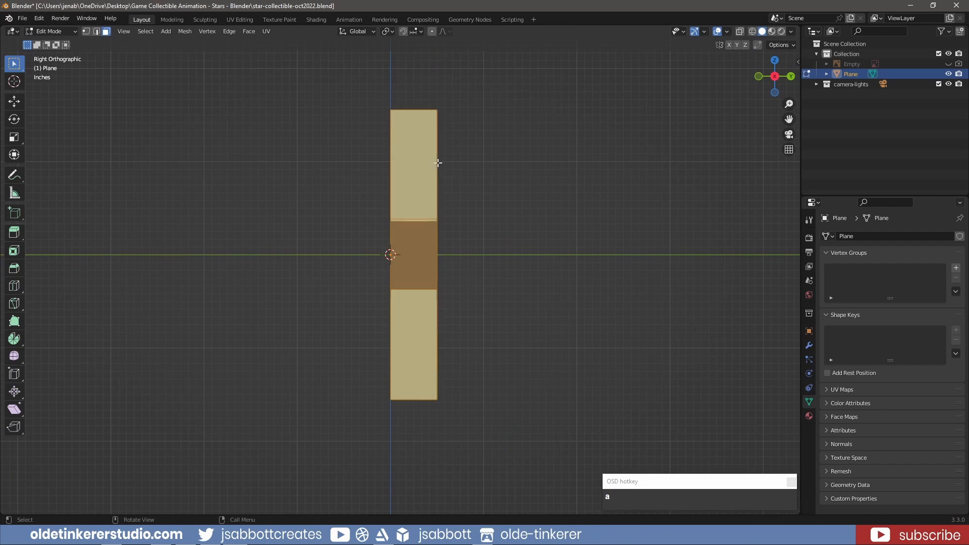
# Flip the normals of all the star's faces, using the face orientation overlay as a check and turning it off when done
pyautogui.click(725, 32)
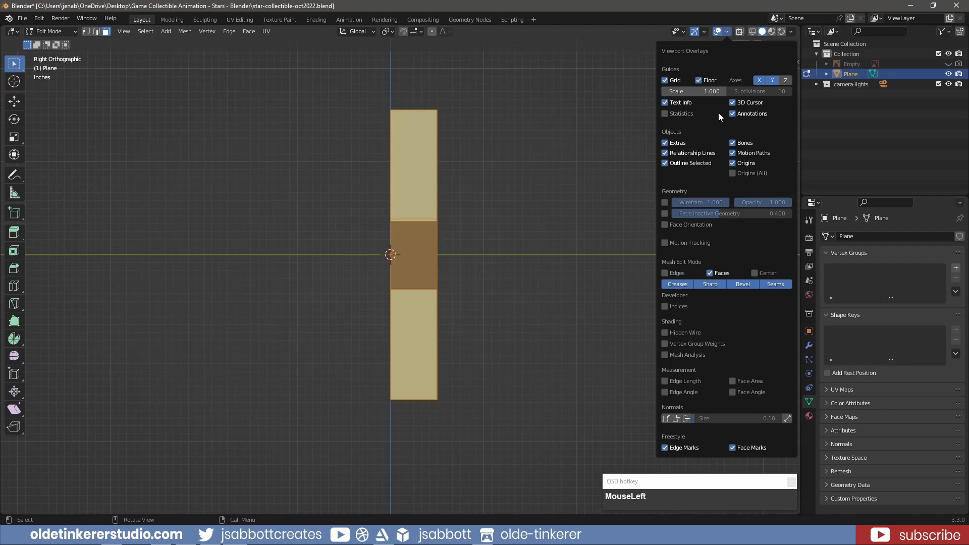
pyautogui.click(665, 225)
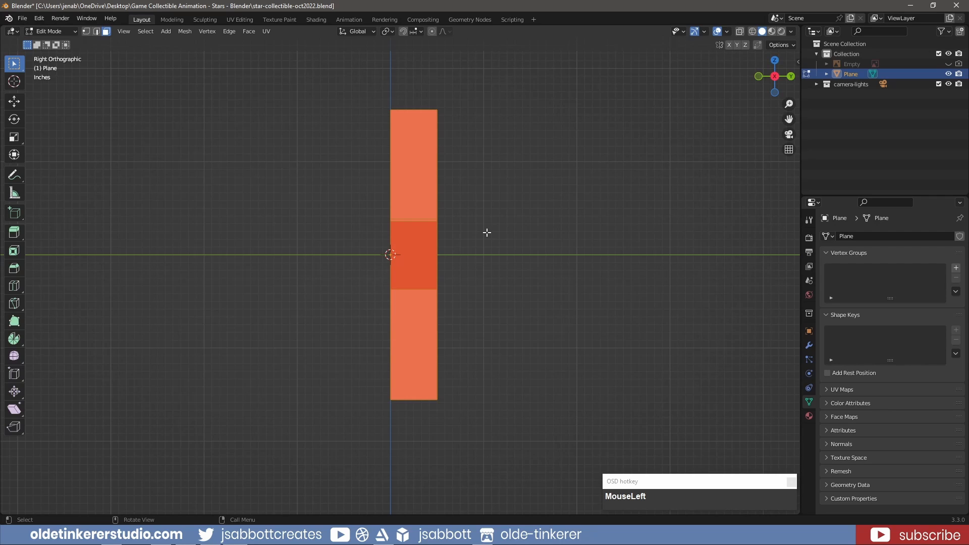
pyautogui.press('a')
pyautogui.hotkey('alt', 'n')
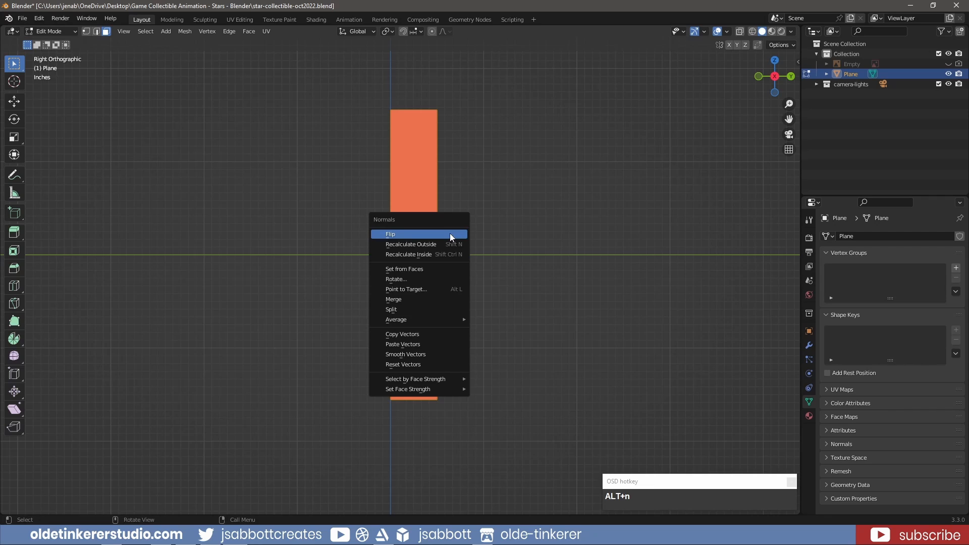
pyautogui.click(451, 235)
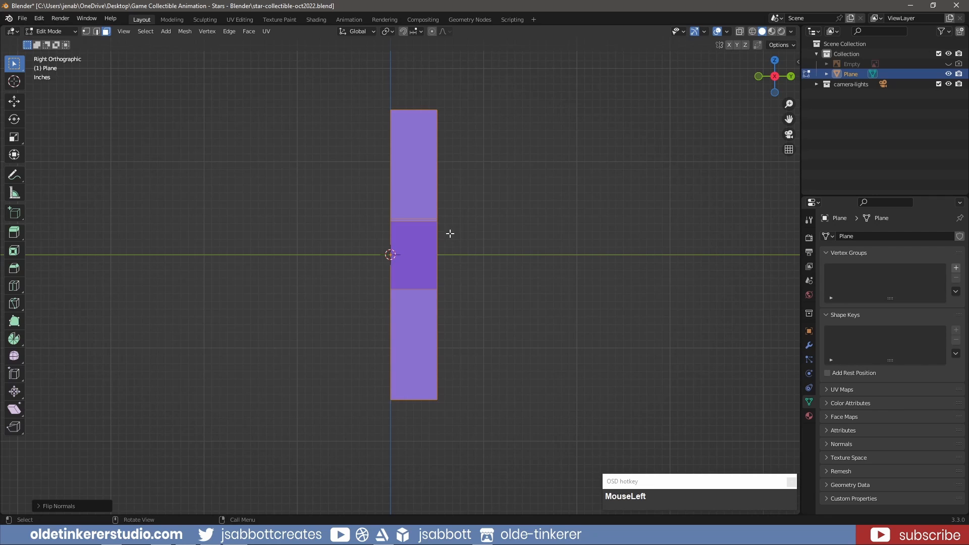
pyautogui.click(727, 32)
pyautogui.click(665, 224)
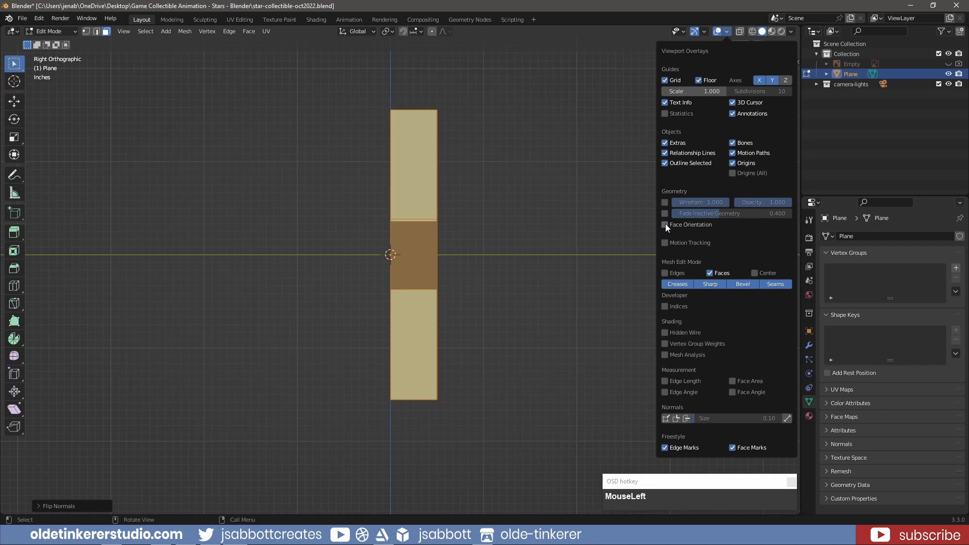
# Bevel all the star's edges with a width of about 0.0115' and 4 segments
pyautogui.press('KP_1')
pyautogui.press('2')
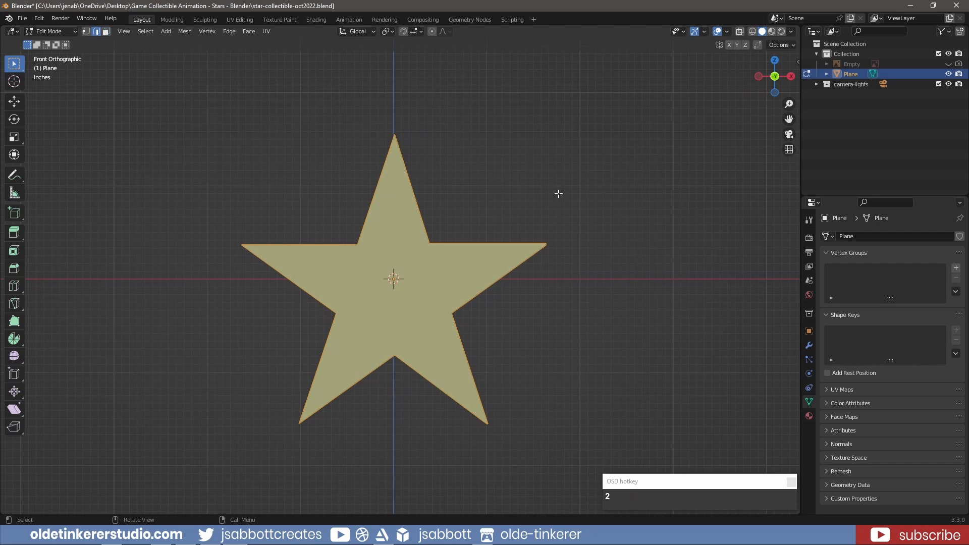
pyautogui.moveTo(578, 197); pyautogui.dragTo(545, 225, button='middle')
pyautogui.hotkey('ctrl', 'b')
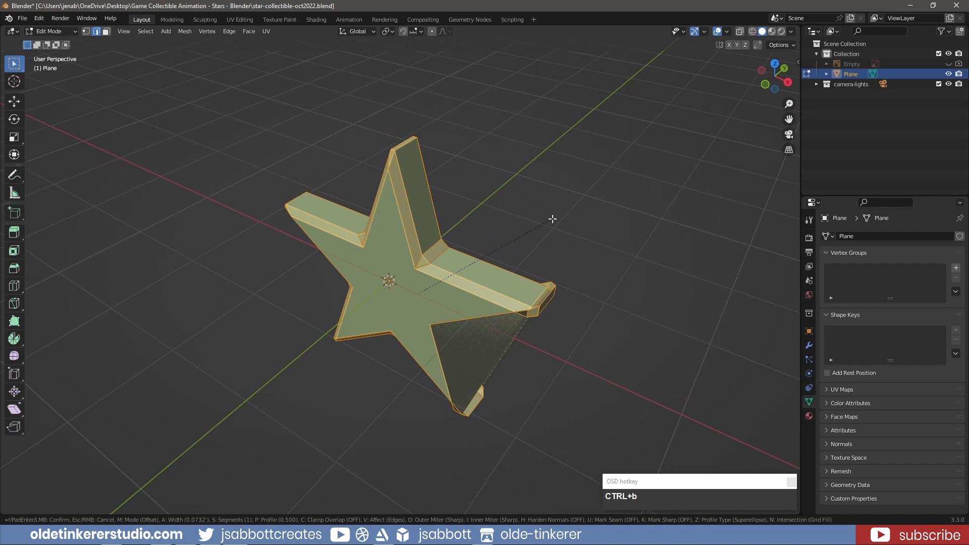
pyautogui.scroll(3, 547, 221)
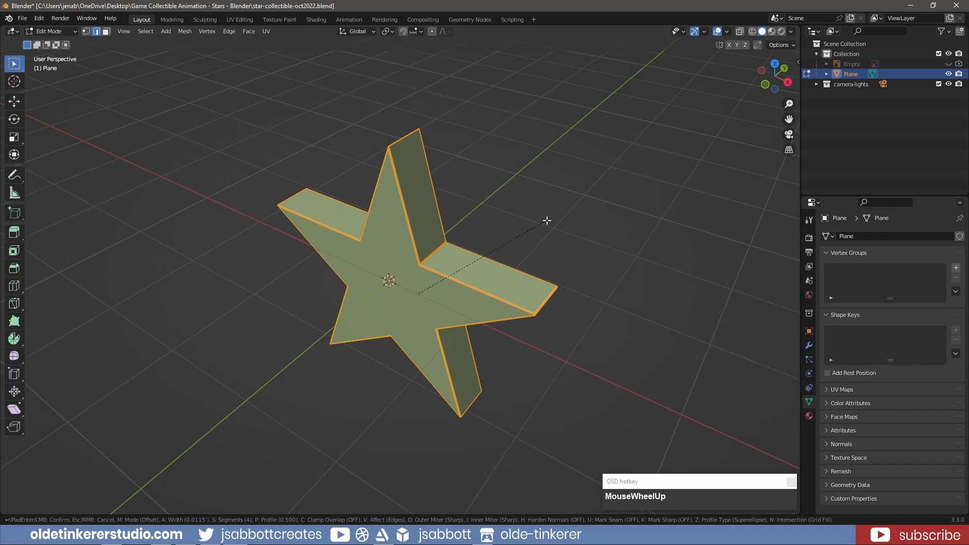
pyautogui.click(548, 221)
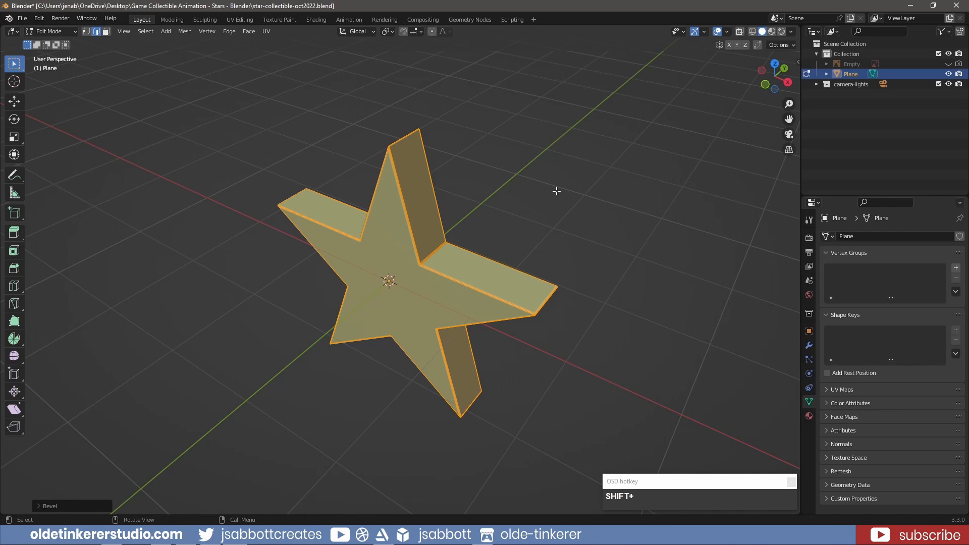
# Return to Object Mode, shade the star smooth and enable Auto Smooth for its normals
pyautogui.press('Tab')
pyautogui.rightClick(428, 218)
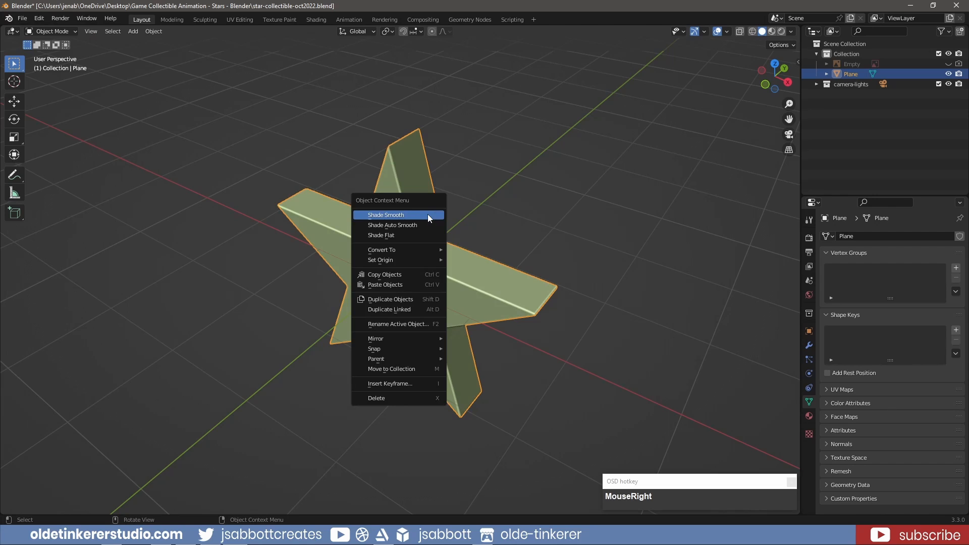
pyautogui.click(428, 218)
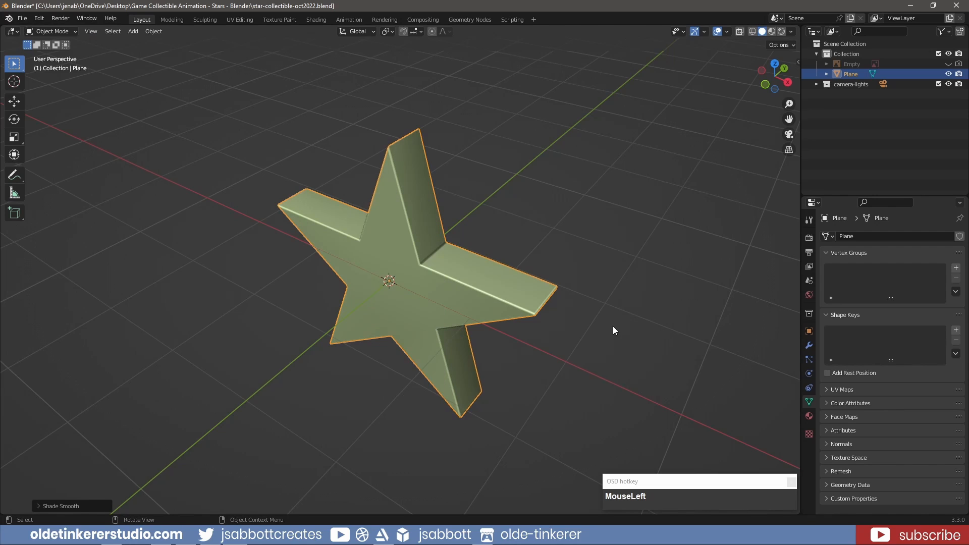
pyautogui.click(827, 444)
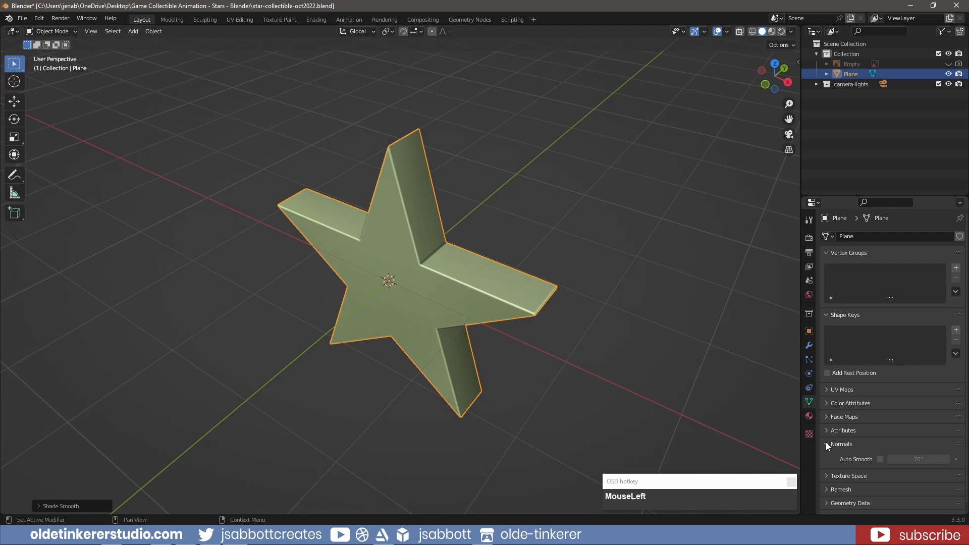
pyautogui.click(881, 460)
# In front view, add a mesh cylinder with 16 vertices and a Triangle Fan cap fill
pyautogui.press('KP_1')
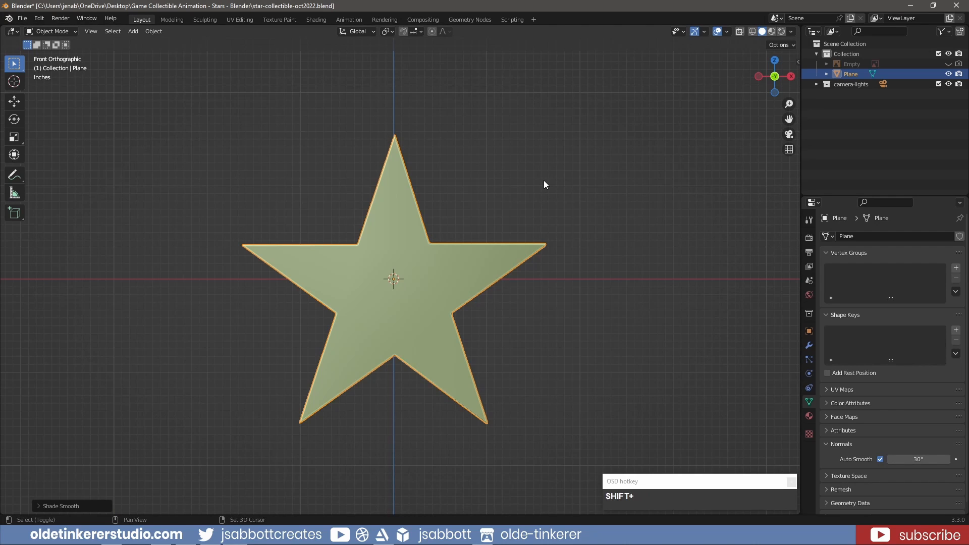
pyautogui.hotkey('shift', 'a')
pyautogui.moveTo(544, 181)
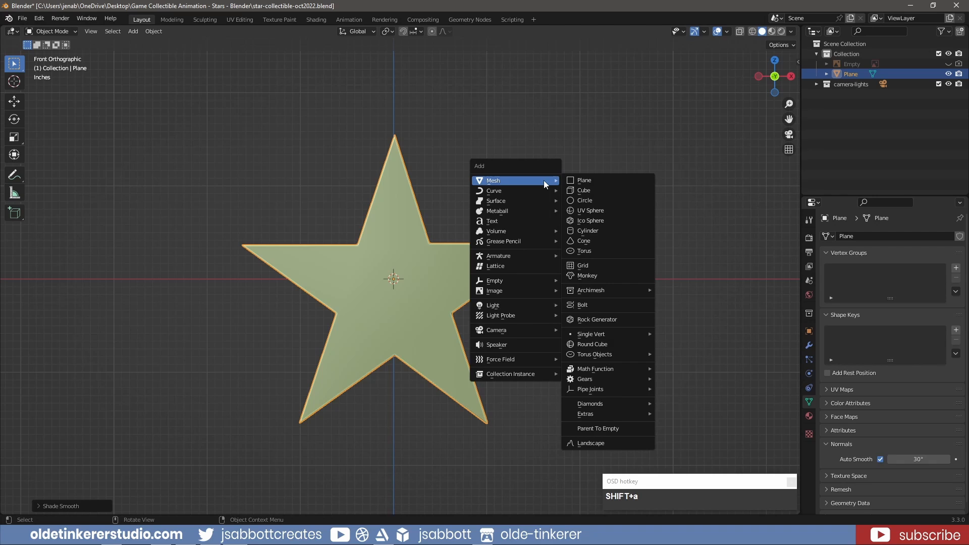
pyautogui.click(596, 232)
pyautogui.click(41, 506)
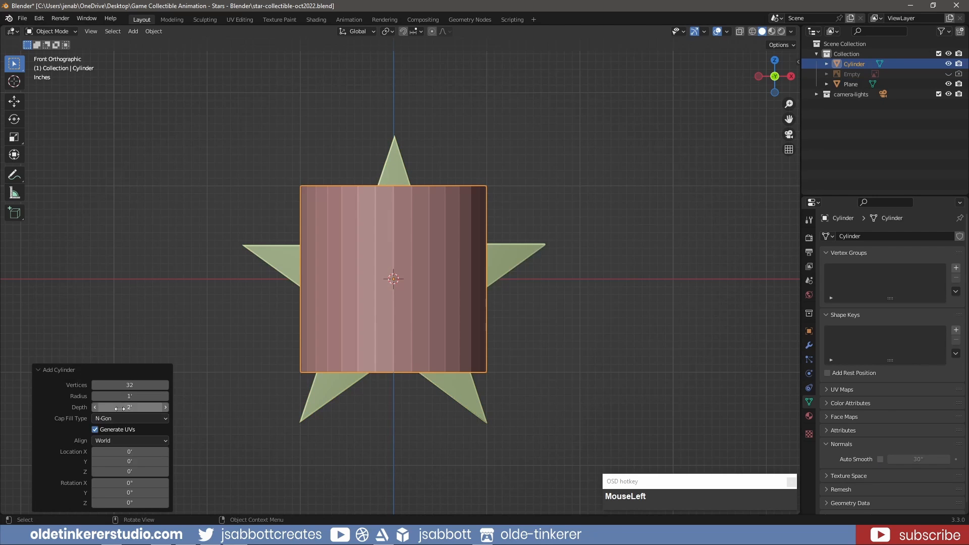
pyautogui.click(121, 385)
pyautogui.write('16')
pyautogui.press('Tab')
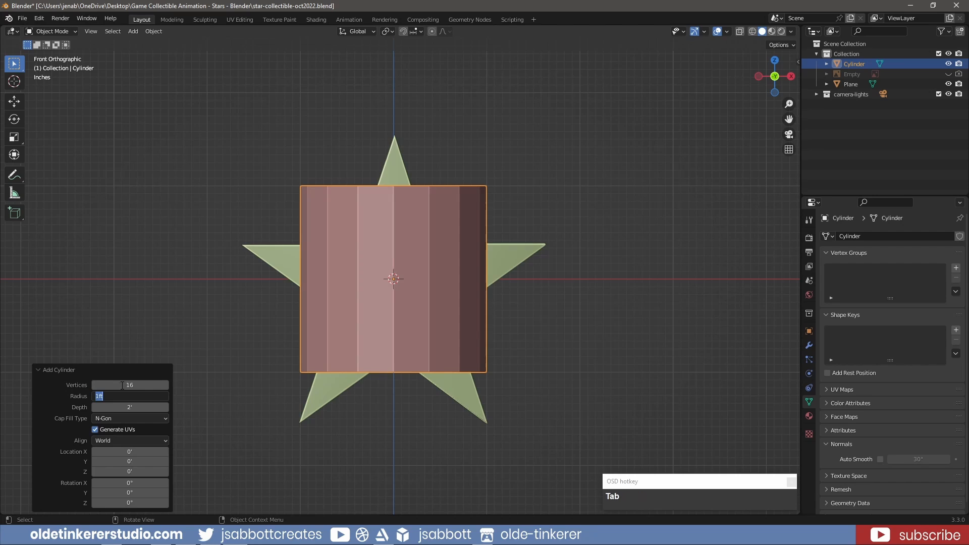
pyautogui.click(122, 416)
pyautogui.click(122, 416)
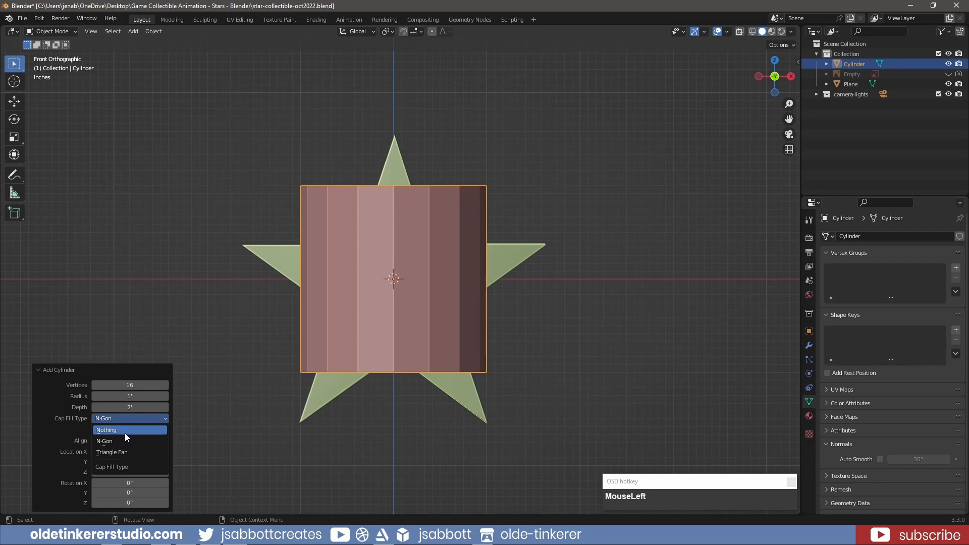
pyautogui.click(126, 453)
pyautogui.click(38, 369)
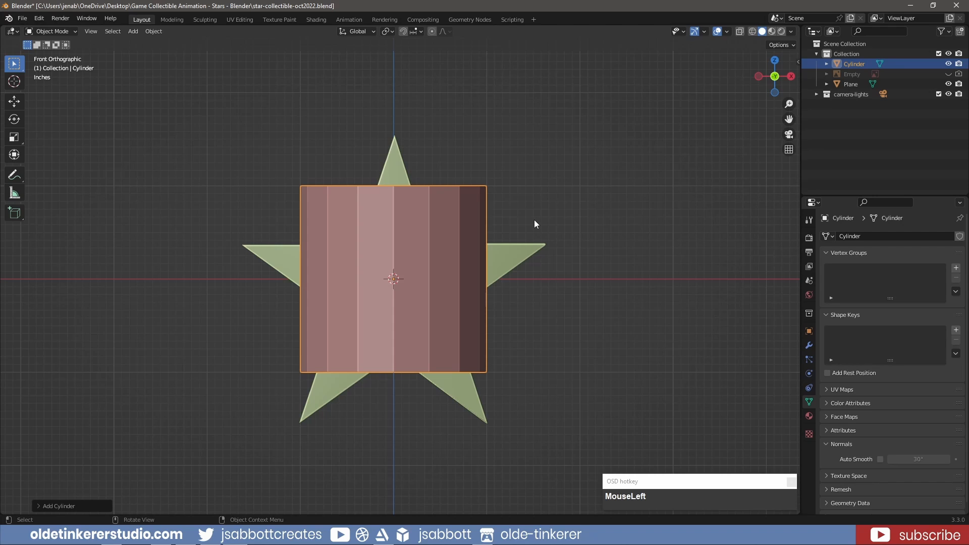
# Rotate the cylinder 90° around the X axis so its cap faces the front
pyautogui.press('r')
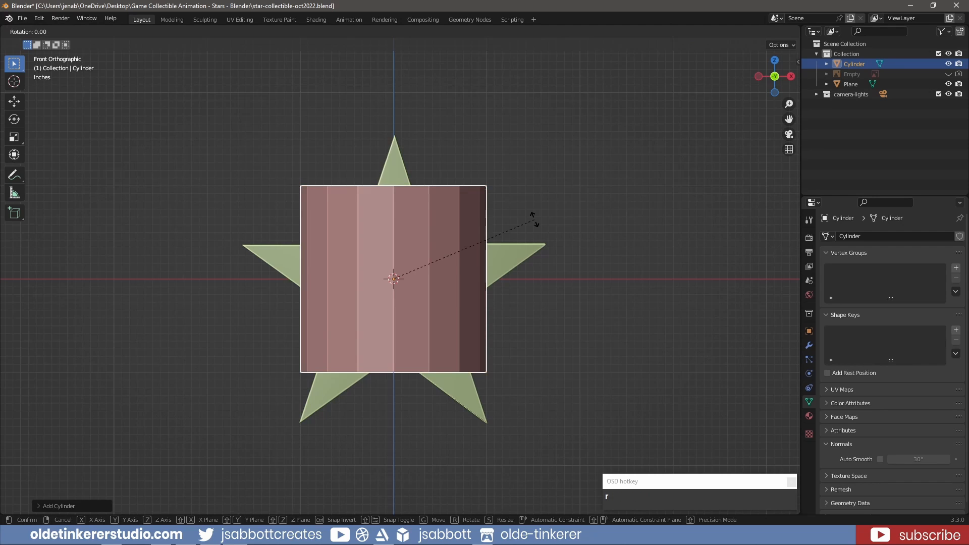
pyautogui.press('x')
pyautogui.press('KP_9')
pyautogui.press('KP_0')
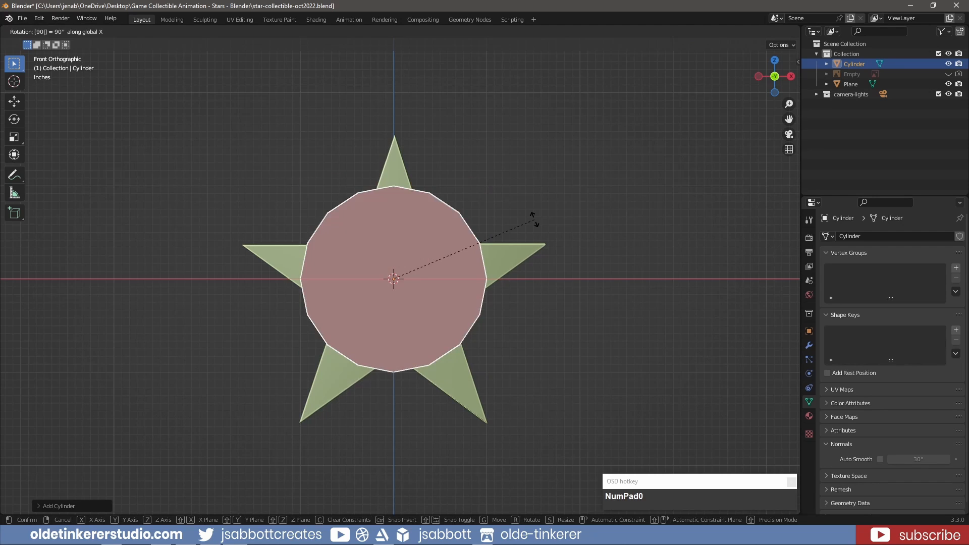
pyautogui.click(535, 221)
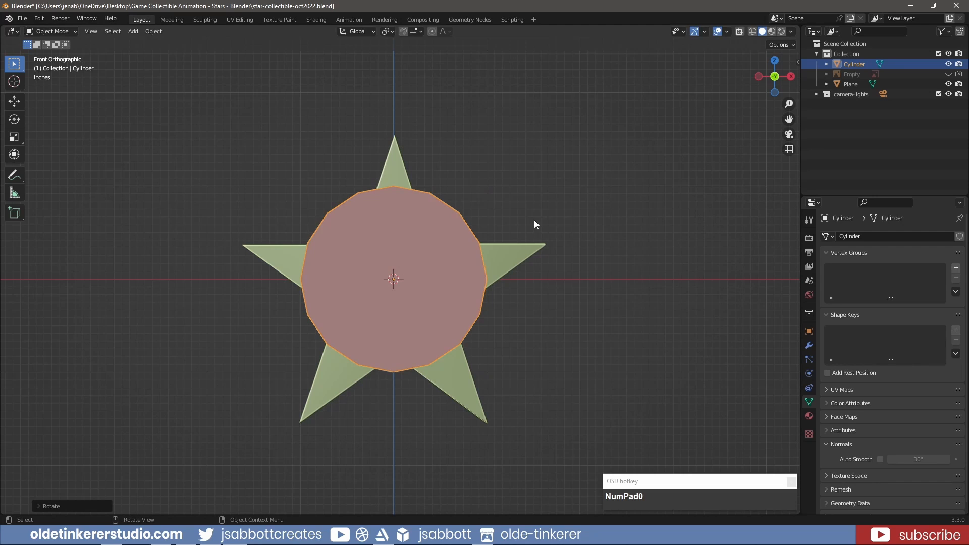
# Scale the cylinder by 0.5 along the X axis, then uniformly by 0.2, to form a small oval eye
pyautogui.press('s')
pyautogui.press('x')
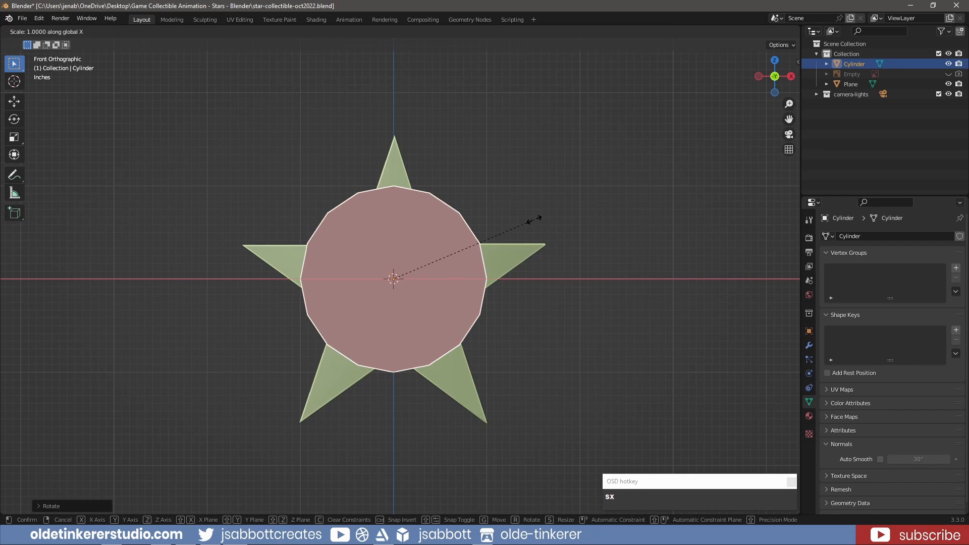
pyautogui.press('KP_Decimal')
pyautogui.press('KP_5')
pyautogui.click(534, 220)
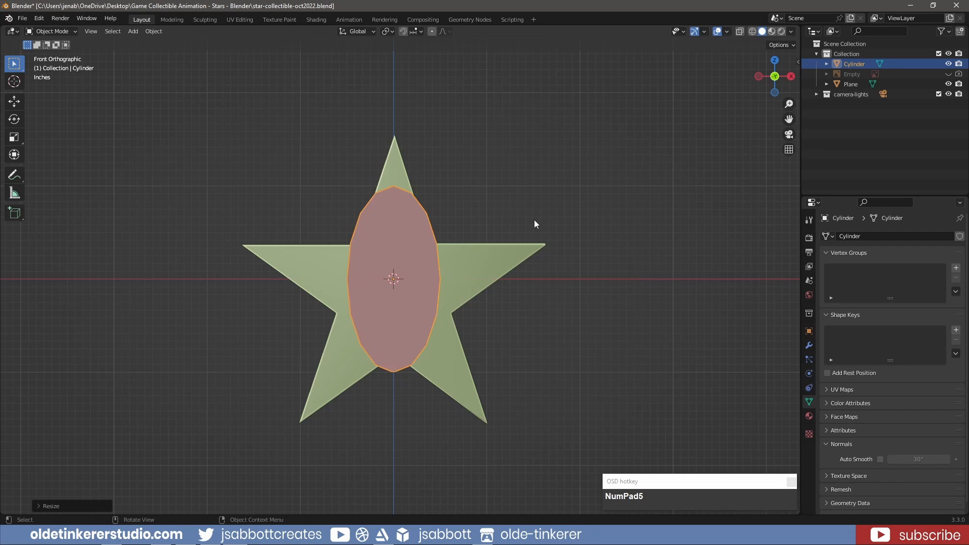
pyautogui.press('s')
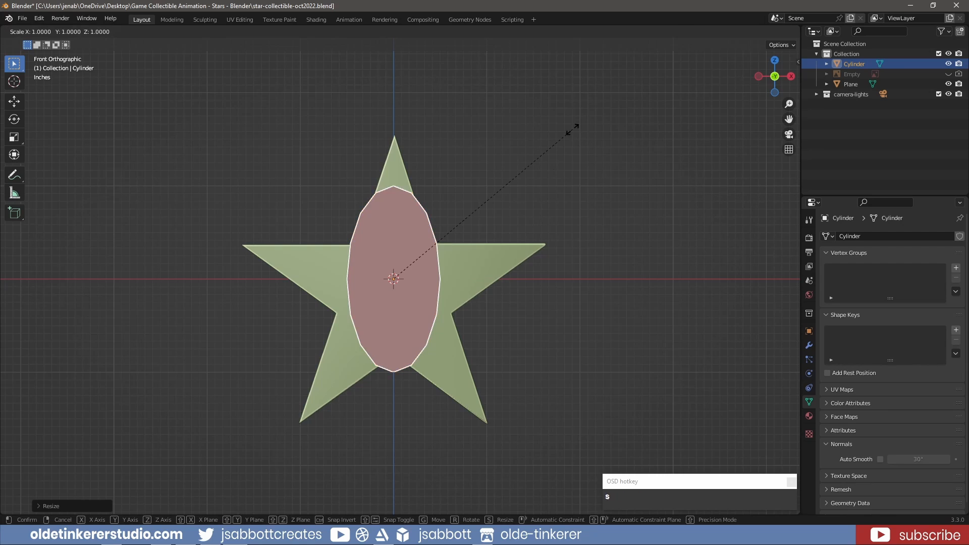
pyautogui.press('KP_Decimal')
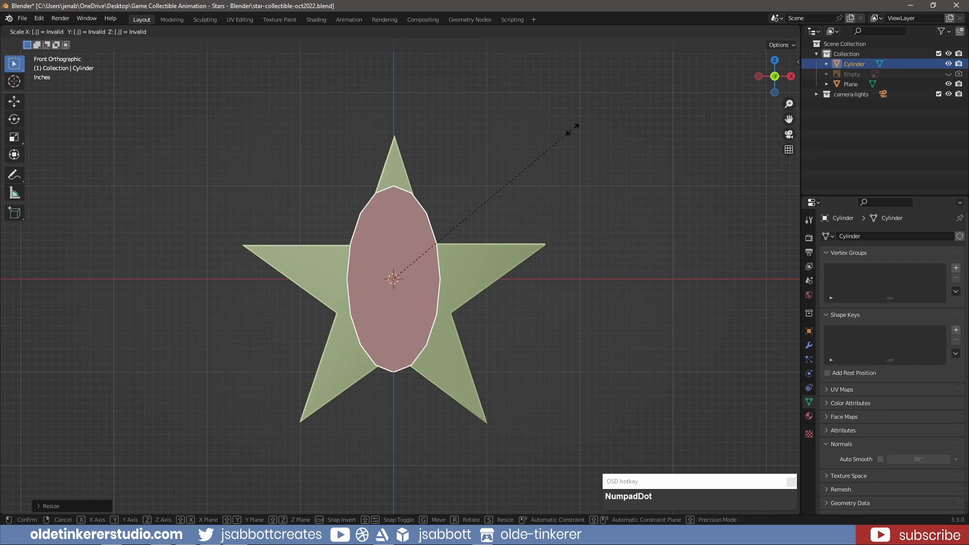
pyautogui.press('KP_2')
pyautogui.click(573, 129)
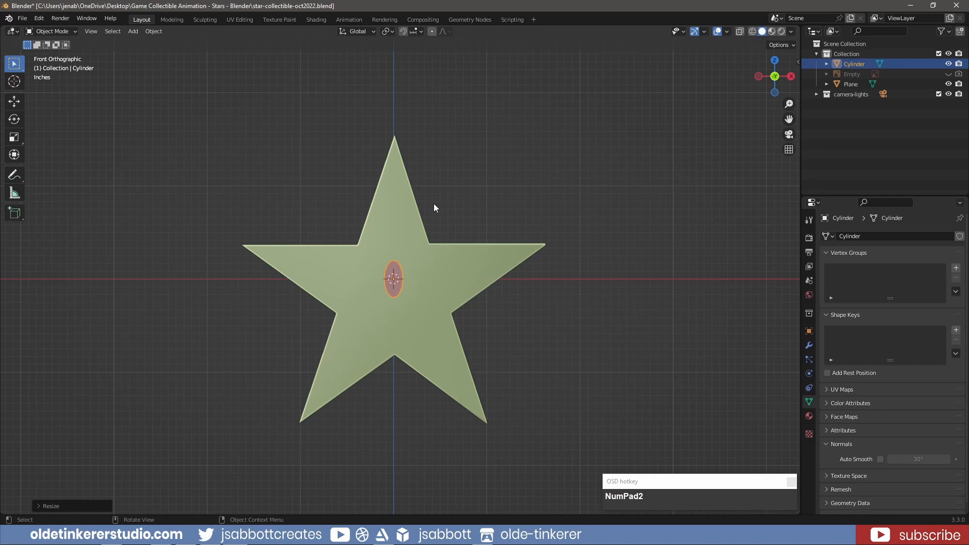
# Move the oval eye along the positive X axis, slightly away from the star's centre
pyautogui.press('g')
pyautogui.press('x')
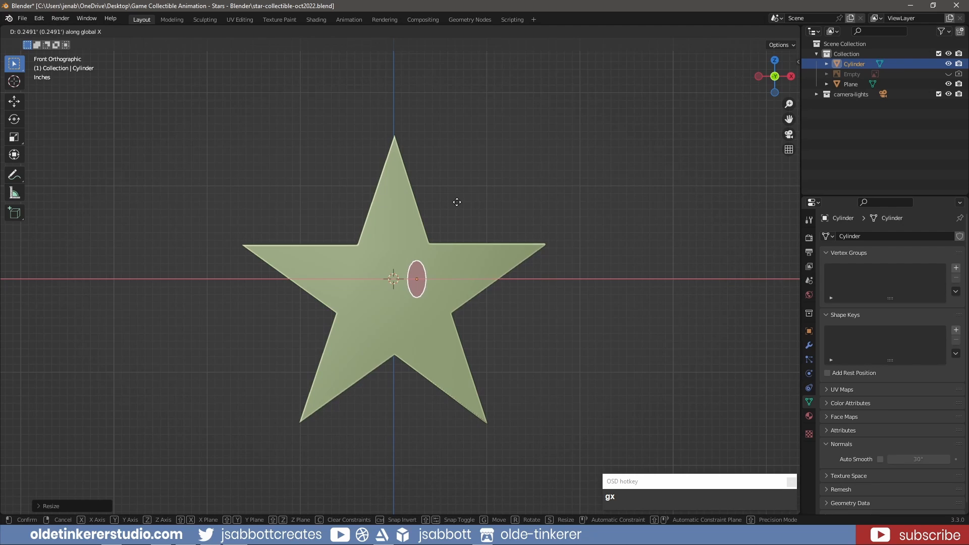
pyautogui.click(477, 197)
# Add a Mirror modifier on the X axis to the eye cylinder, using the star Plane as the mirror object
pyautogui.moveTo(478, 198); pyautogui.dragTo(450, 197, button='middle')
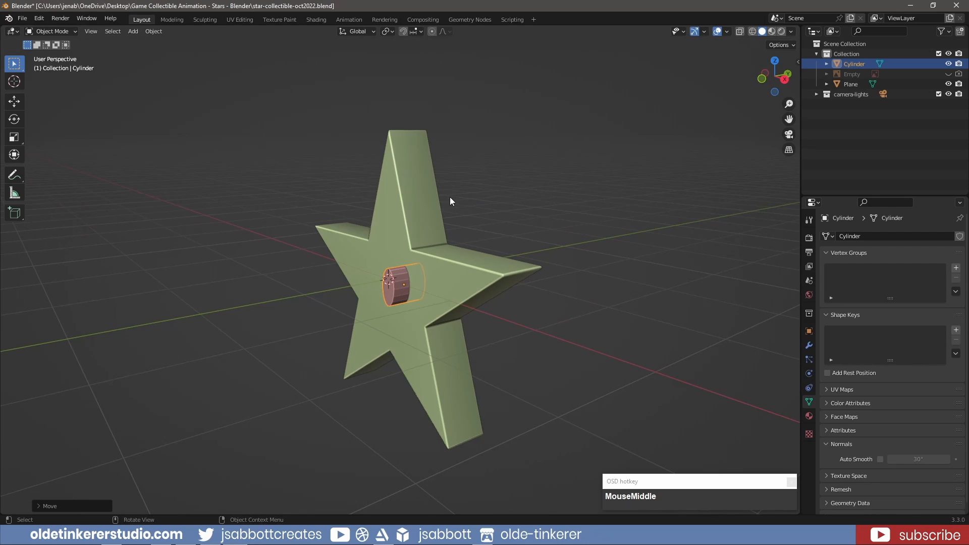
pyautogui.moveTo(454, 208); pyautogui.dragTo(499, 209, button='middle')
pyautogui.scroll(1, 504, 210)
pyautogui.scroll(-1, 505, 210)
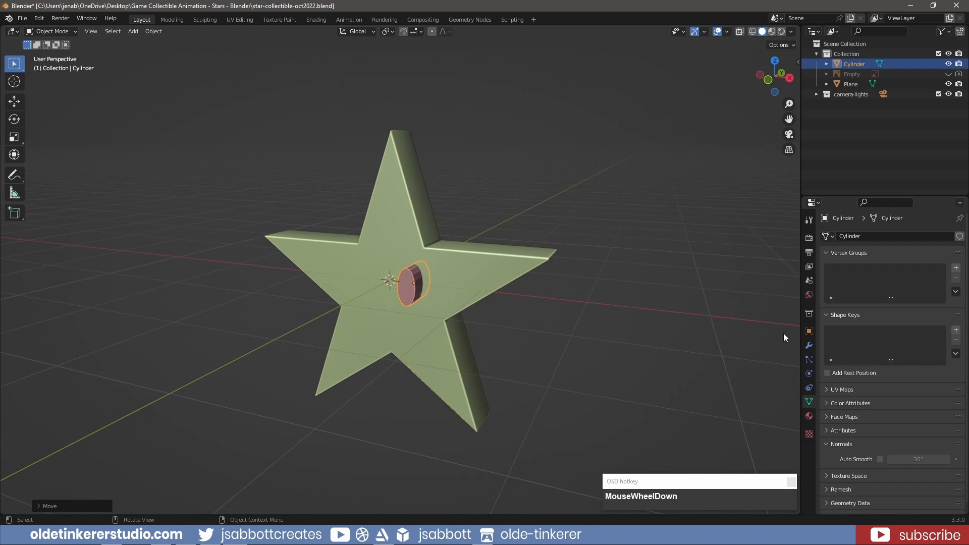
pyautogui.click(809, 345)
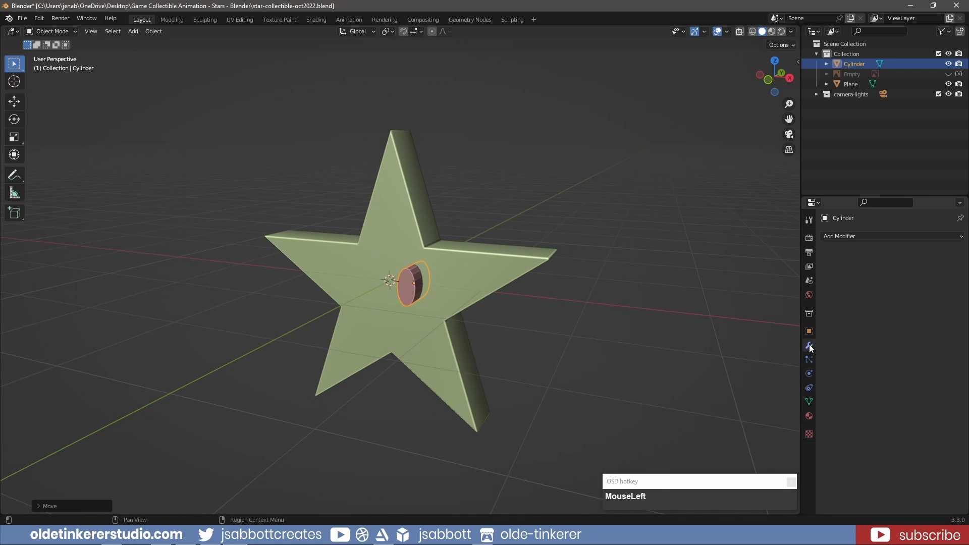
pyautogui.click(864, 238)
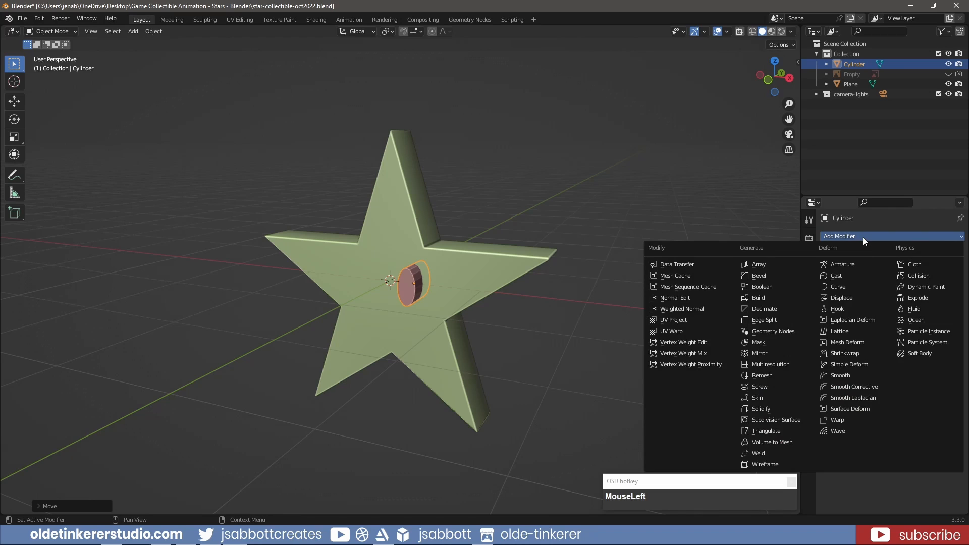
pyautogui.click(778, 353)
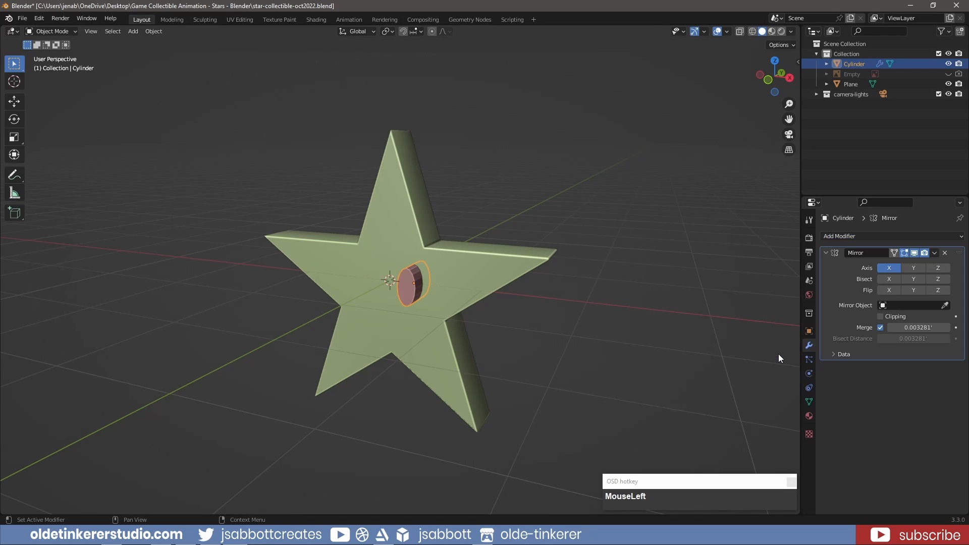
pyautogui.moveTo(945, 305); pyautogui.dragTo(490, 273)
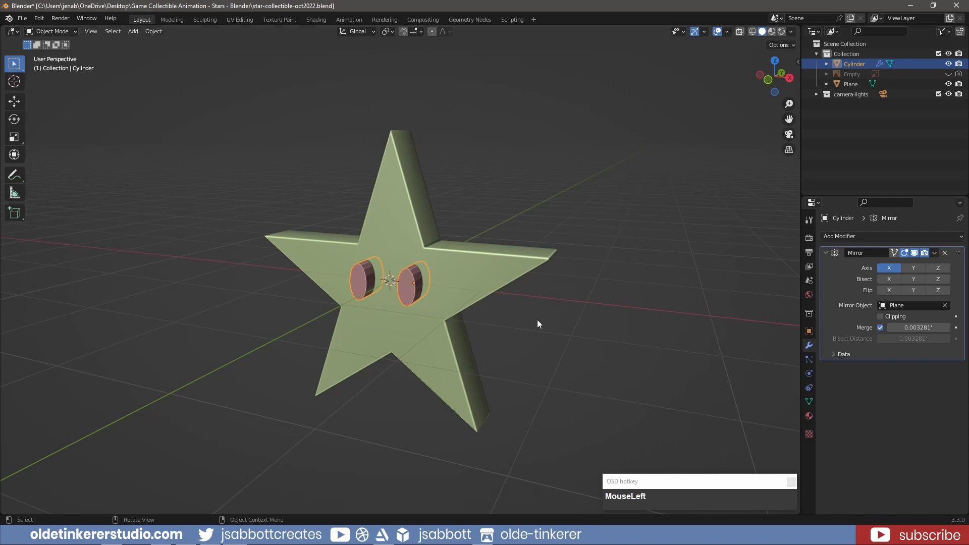
# In Edit Mode, from the right side view in wireframe display, scale the eye's mesh by 0.25 along the Y axis
pyautogui.press('Tab')
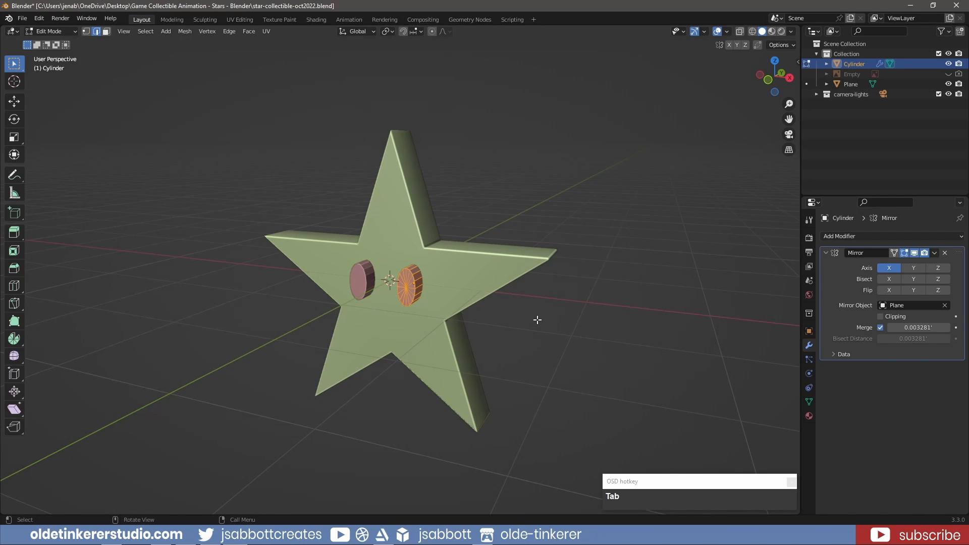
pyautogui.press('3')
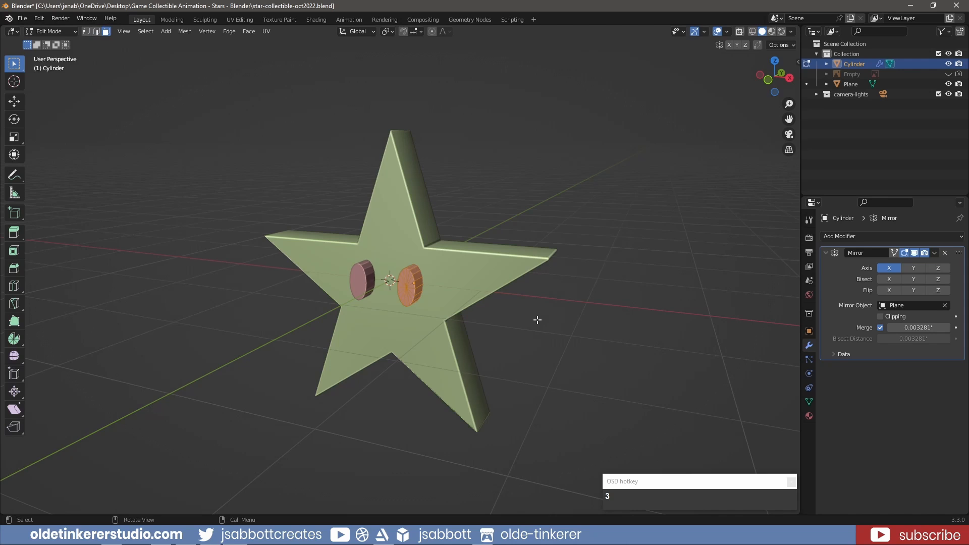
pyautogui.press('KP_3')
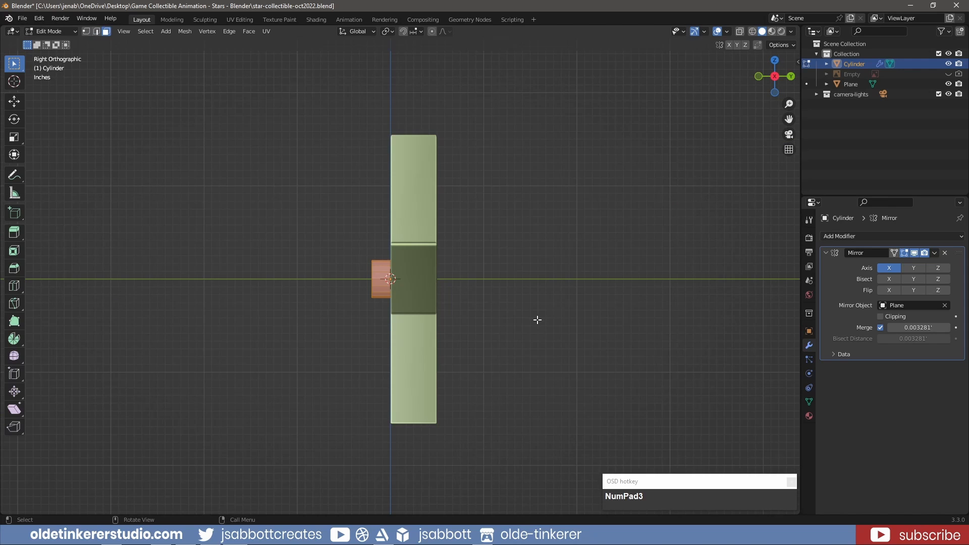
pyautogui.click(752, 32)
pyautogui.scroll(4, 584, 206)
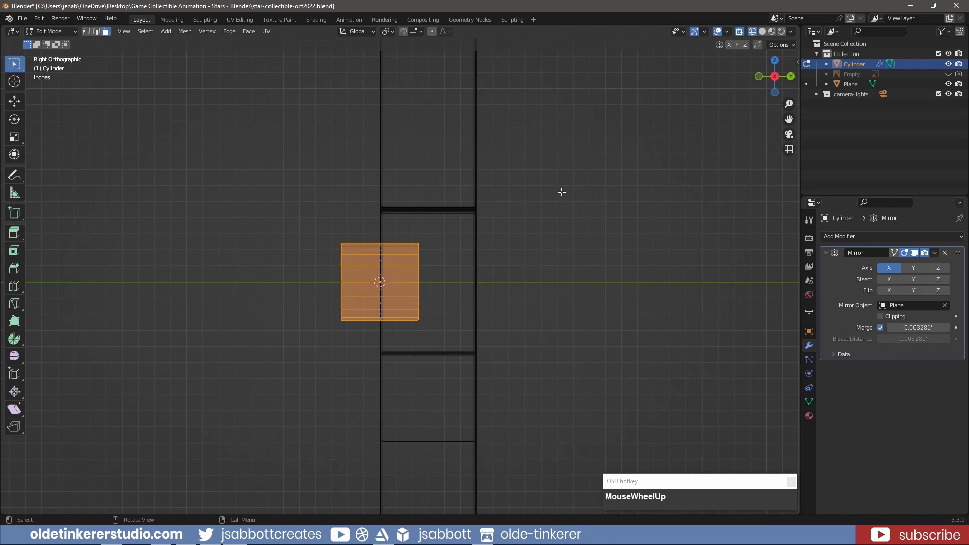
pyautogui.write('sy.25')
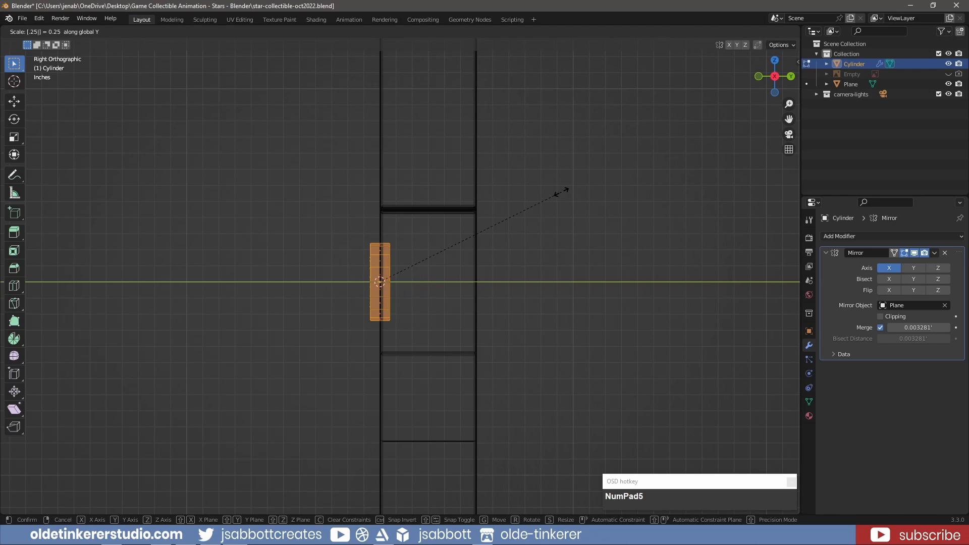
pyautogui.press('Return')
# Move the eye's mesh about 0.039' along the Y axis so it protrudes only slightly from the star's front face
pyautogui.press('g')
pyautogui.press('y')
pyautogui.press('shift')
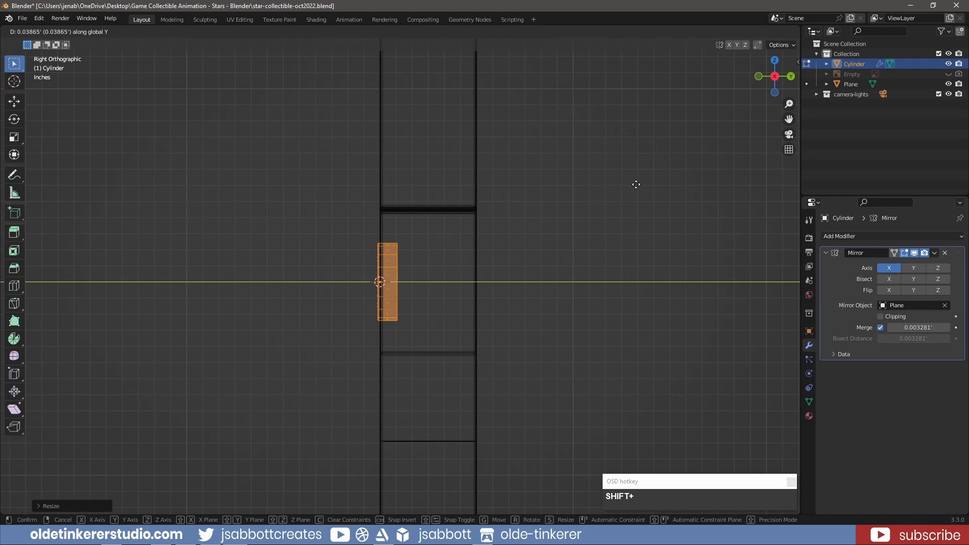
pyautogui.click(636, 185)
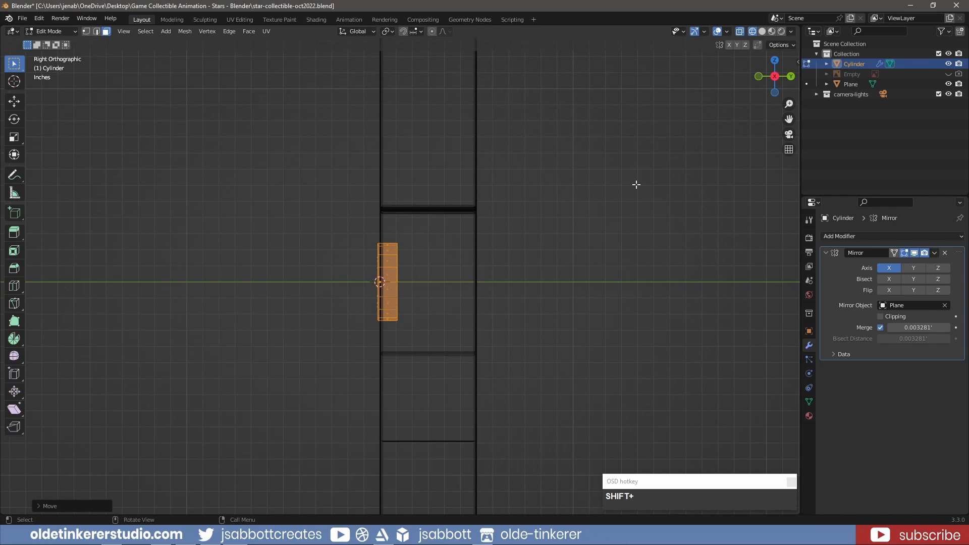
# From the front view in solid shading, select the eye's front faces and inset them by about 0.41"
pyautogui.press('KP_1')
pyautogui.click(762, 31)
pyautogui.hotkey('alt', 'a')
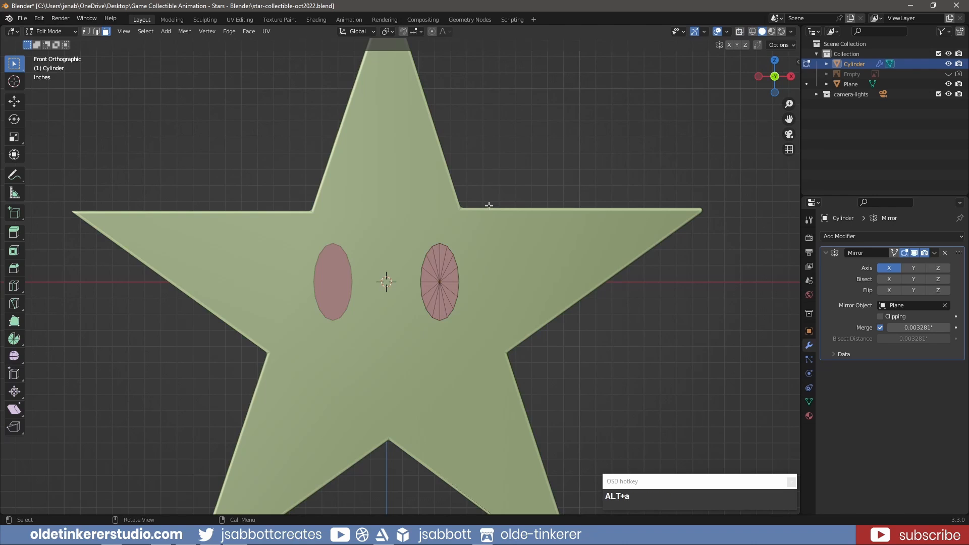
pyautogui.click(441, 282)
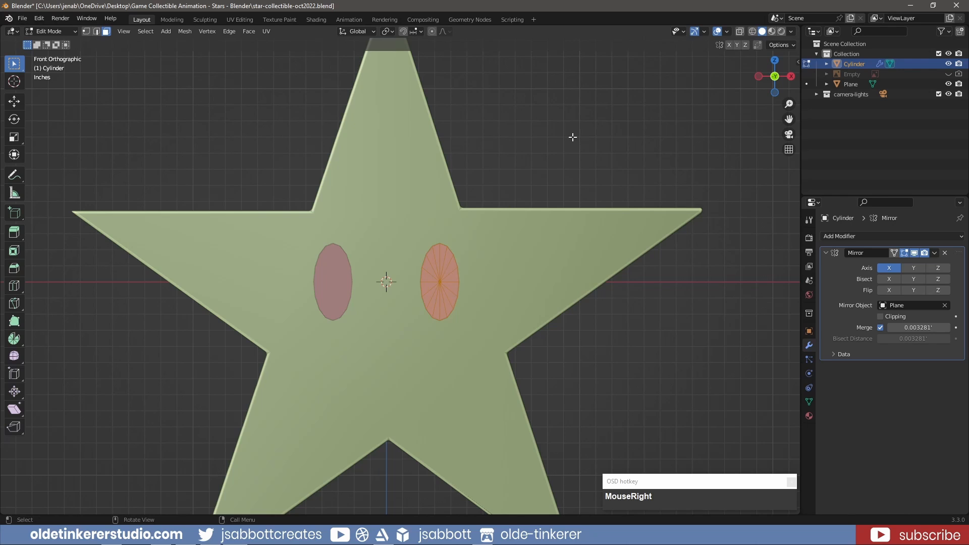
pyautogui.press('i')
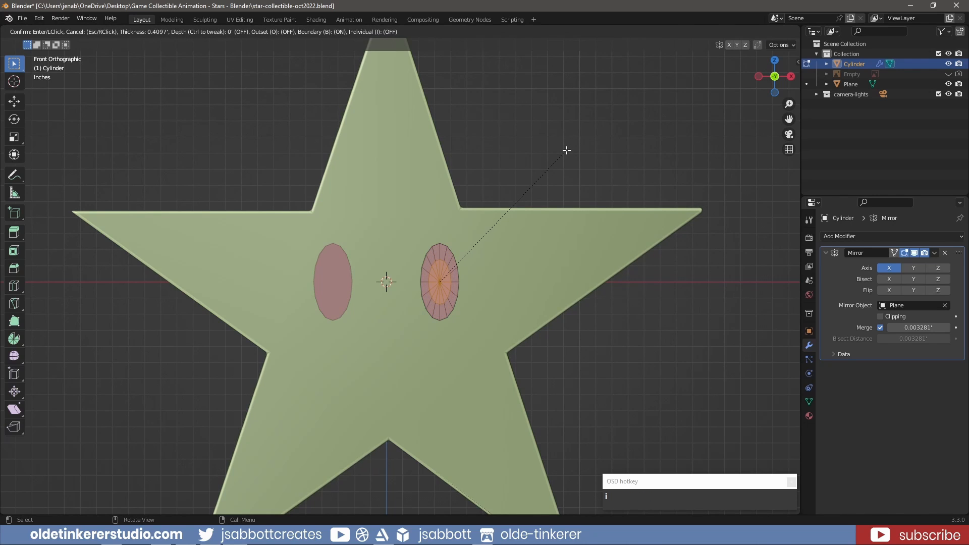
pyautogui.click(567, 150)
# Scale the eye's inset faces to about 0.7 along the Z axis, and shrink them slightly more in all directions
pyautogui.press('s')
pyautogui.press('z')
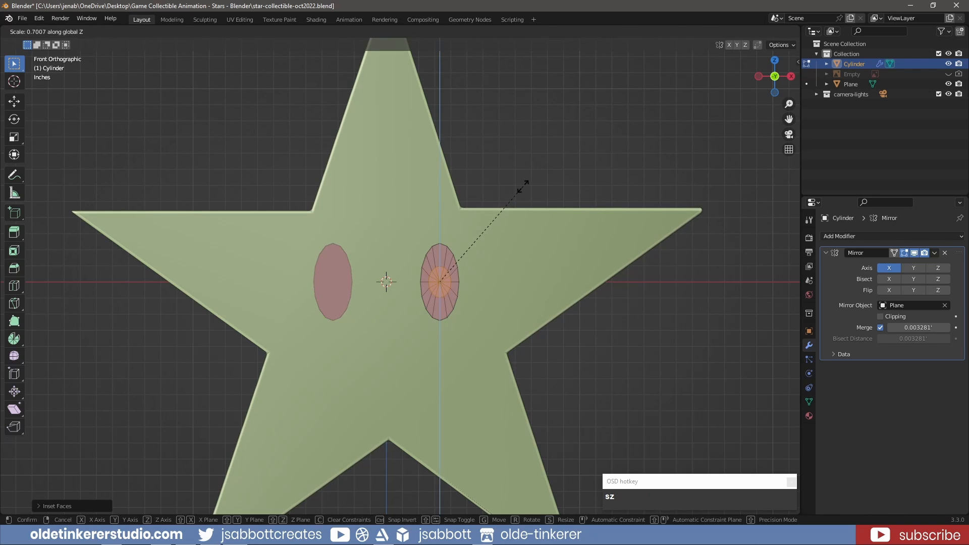
pyautogui.click(523, 186)
pyautogui.press('s')
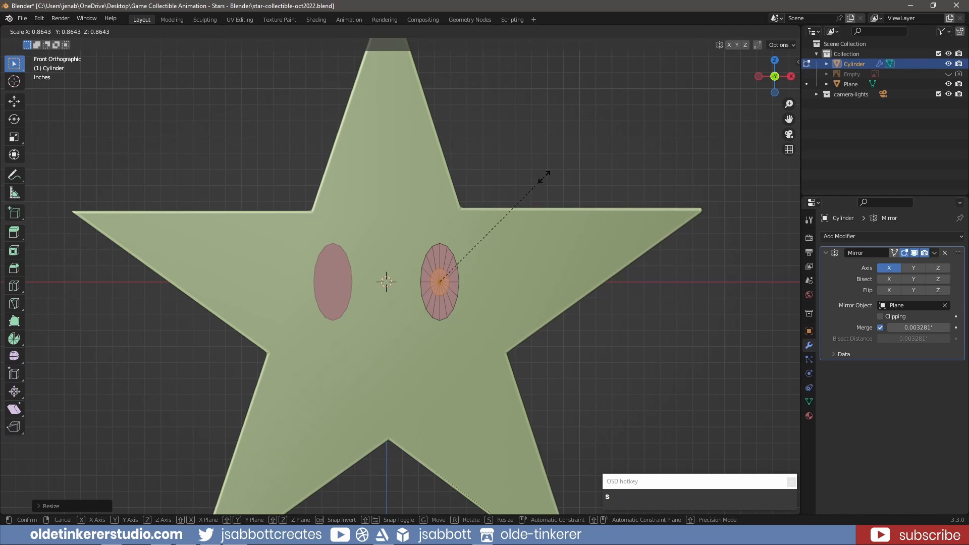
pyautogui.click(532, 186)
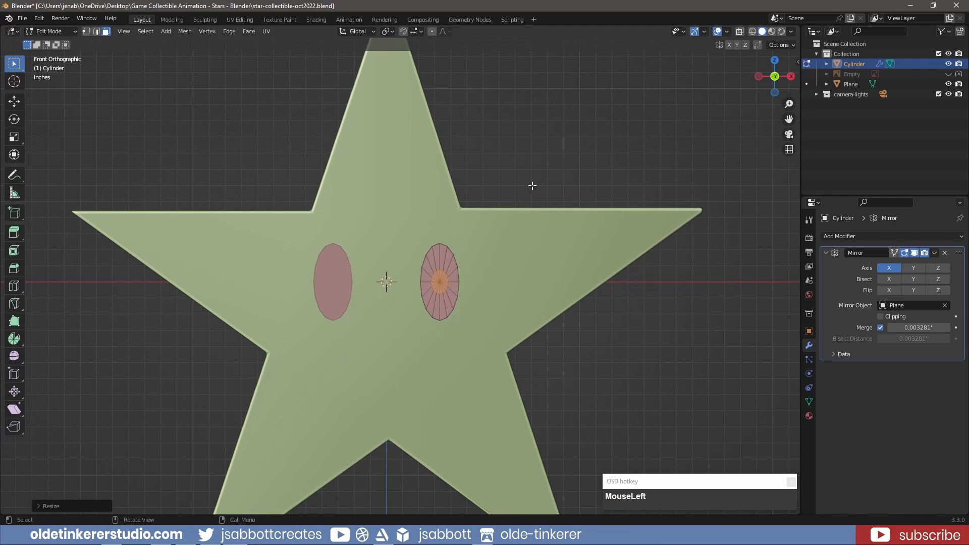
# Move the inset faces up about 0.11' along the Z axis, near the eye's upper edge
pyautogui.press('g')
pyautogui.press('z')
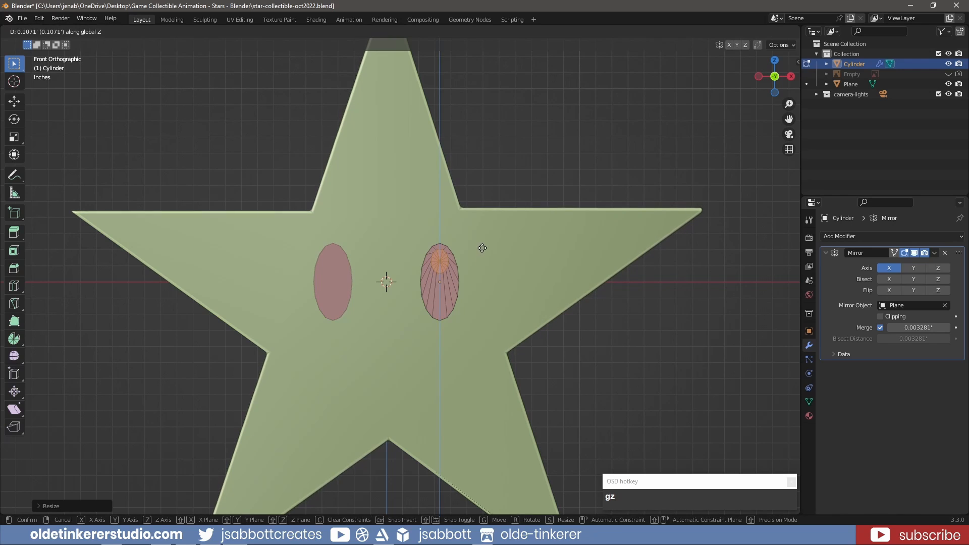
pyautogui.click(481, 246)
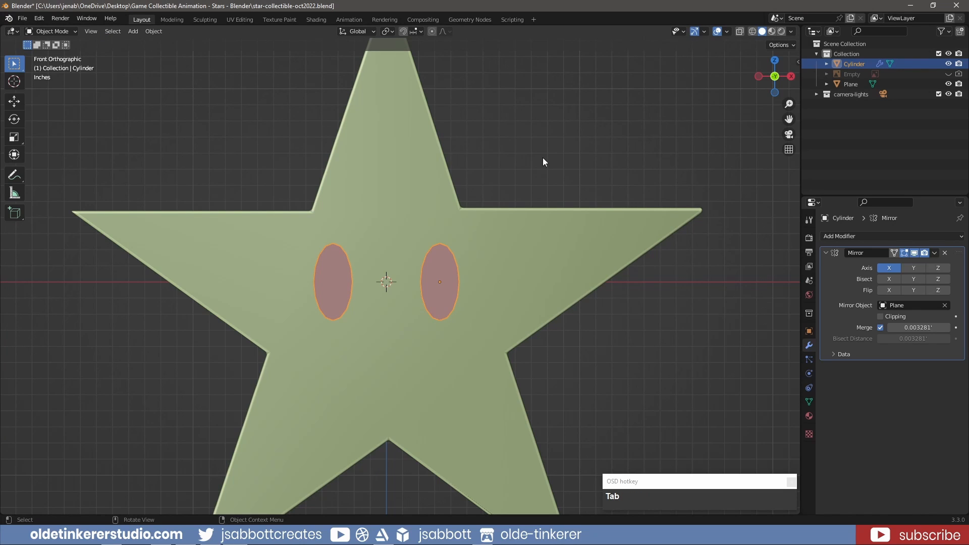
# In Object Mode, shade the eyes smooth and enable Auto Smooth for their normals at 30°
pyautogui.rightClick(441, 278)
pyautogui.click(437, 262)
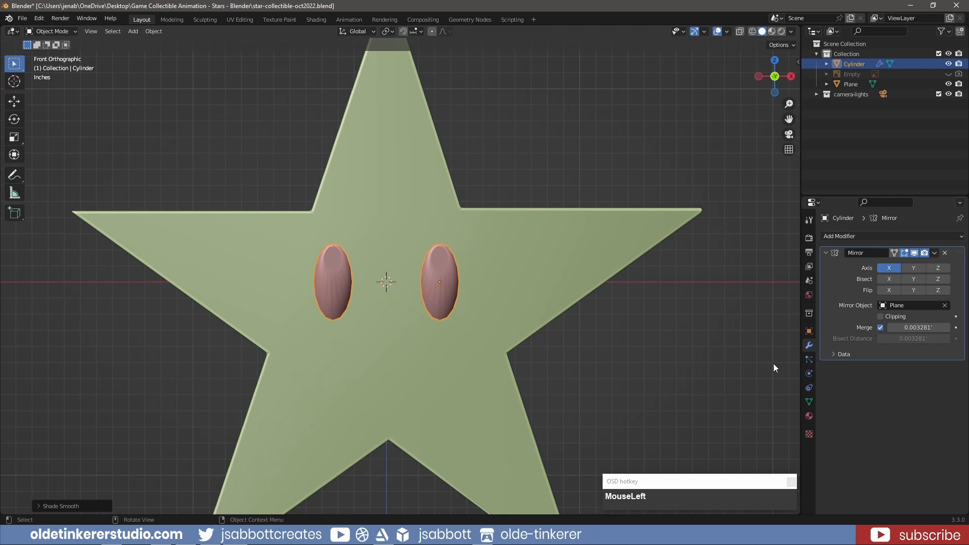
pyautogui.click(810, 402)
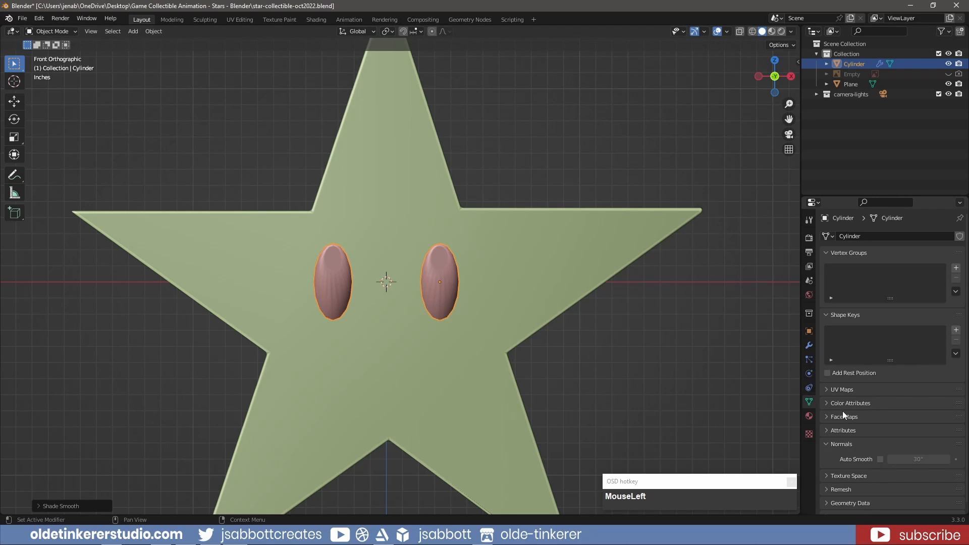
pyautogui.click(879, 459)
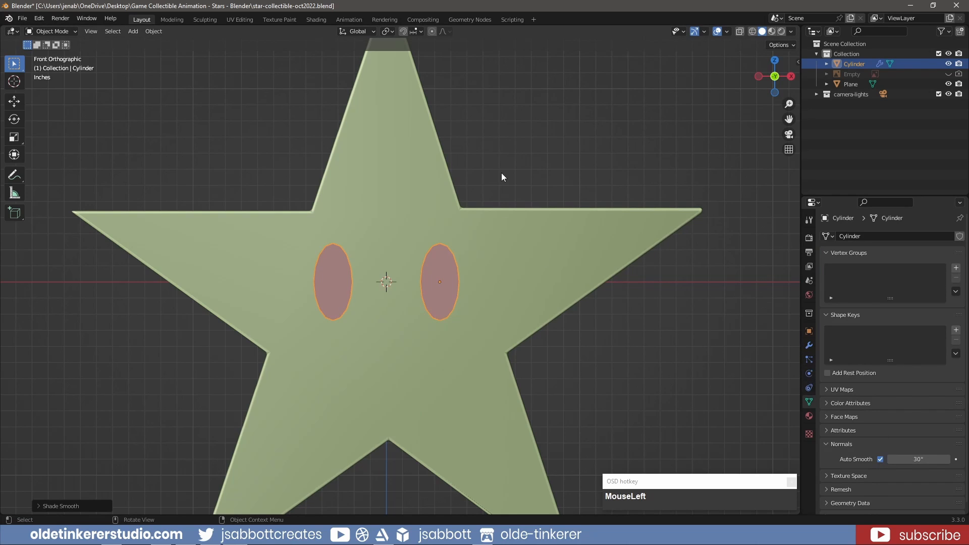
# Select all objects and check their normals by briefly showing the Face Orientation overlay
pyautogui.press('a')
pyautogui.click(727, 32)
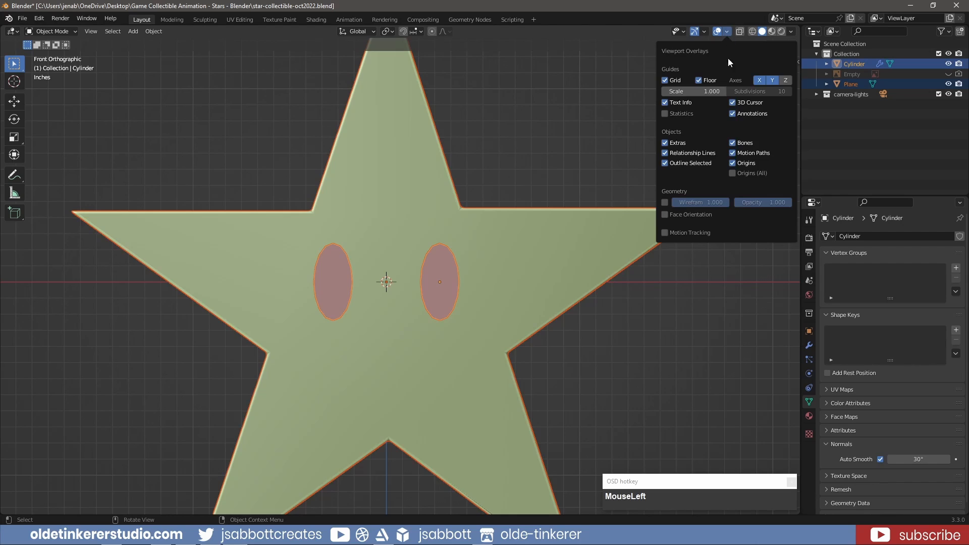
pyautogui.click(666, 215)
pyautogui.click(665, 215)
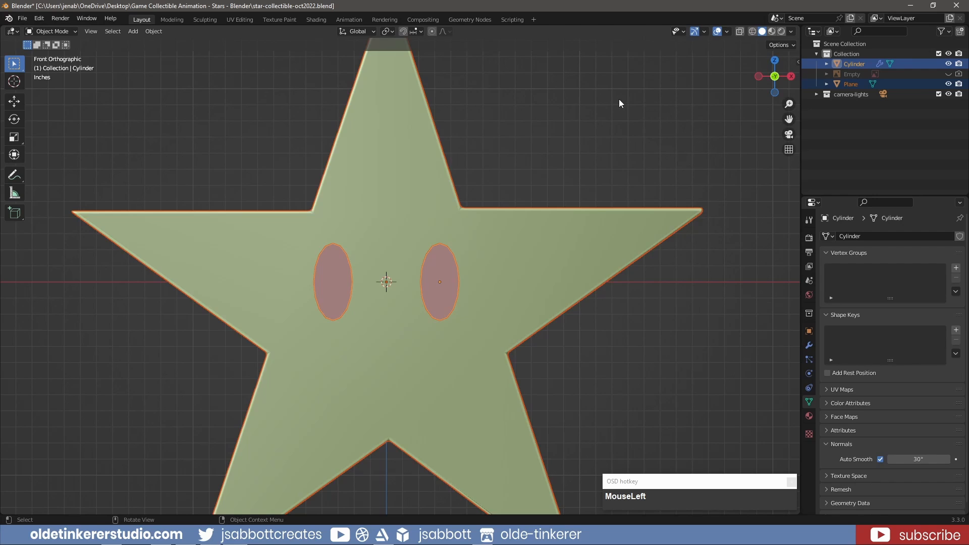
# Add a new material named "star" to the star body
pyautogui.scroll(-5, 620, 100)
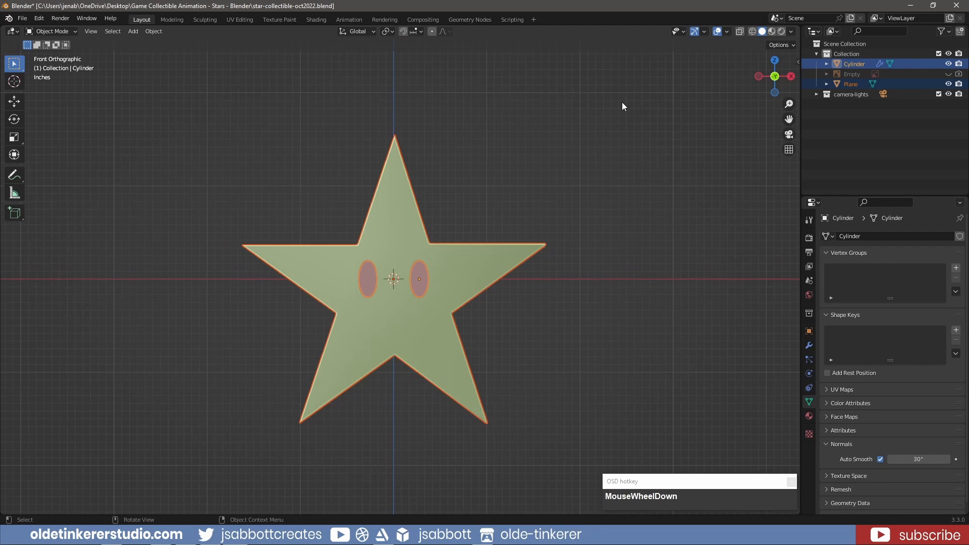
pyautogui.click(406, 222)
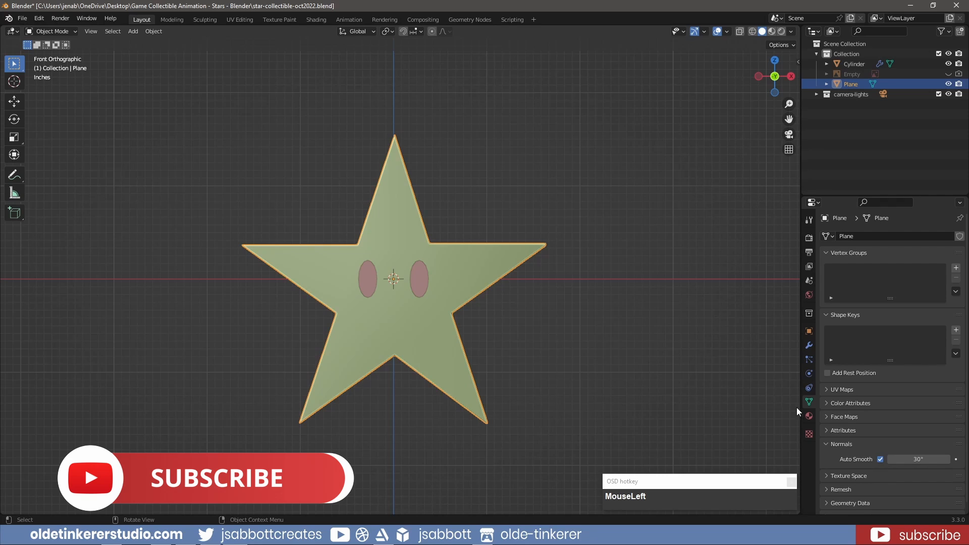
pyautogui.click(809, 416)
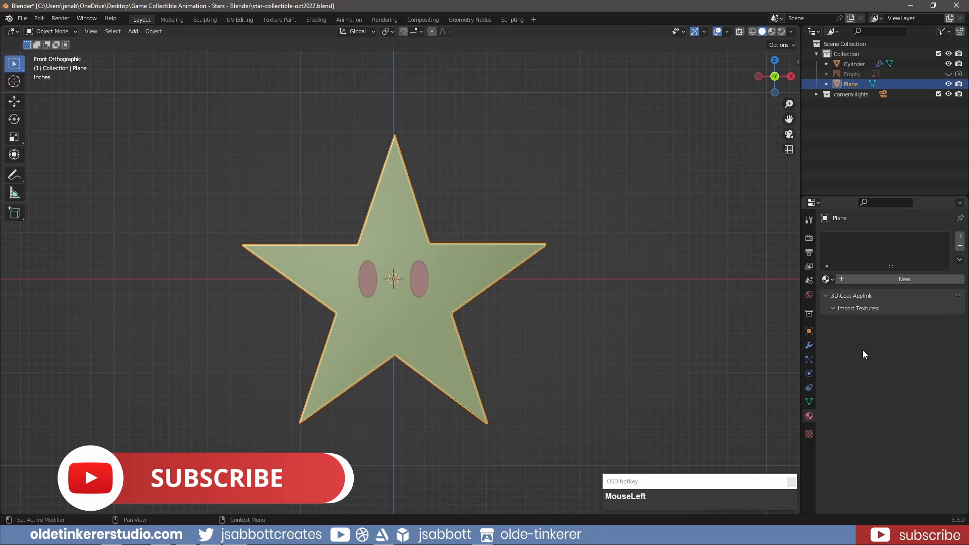
pyautogui.click(879, 278)
pyautogui.click(880, 279)
pyautogui.write('st')
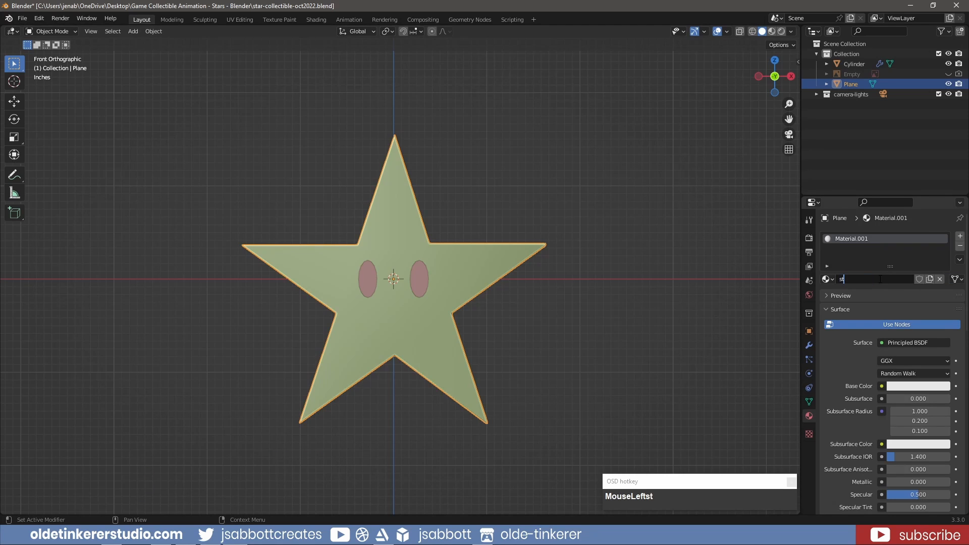
pyautogui.write('ar')
pyautogui.press('Return')
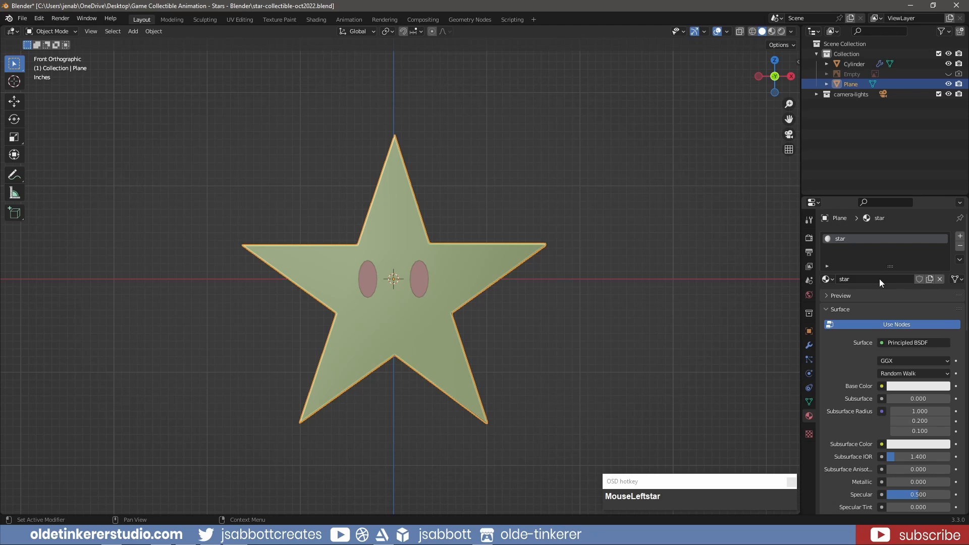
# Set the star material's base color to hex C3B45C
pyautogui.click(906, 387)
pyautogui.click(931, 326)
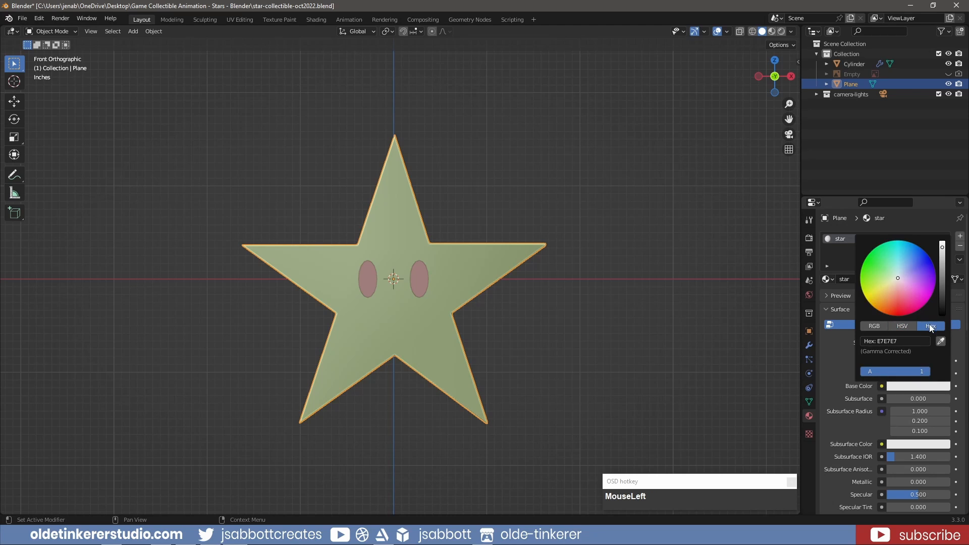
pyautogui.click(899, 342)
pyautogui.write('c3b45c')
pyautogui.press('Return')
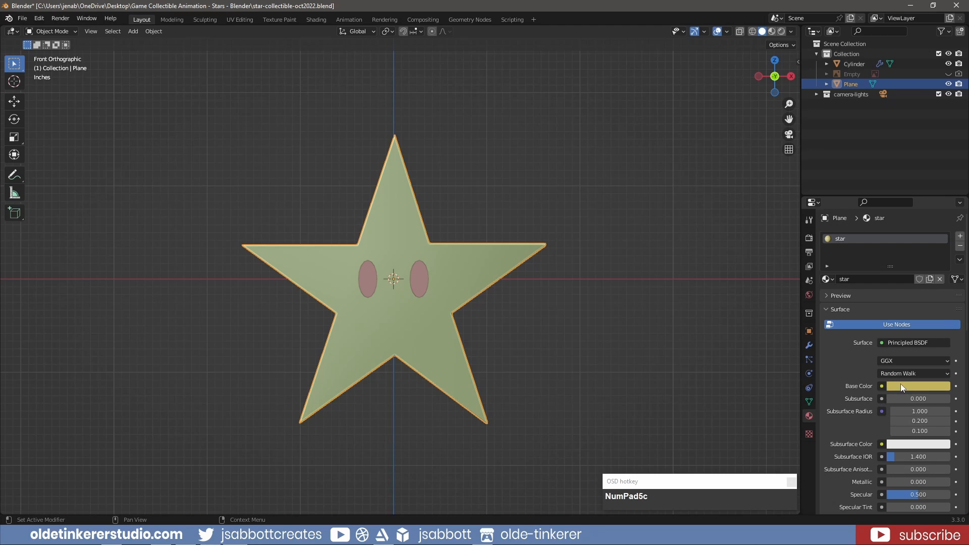
# Sample the base color for the star material's emission color and set the emission strength to 0.5
pyautogui.scroll(-7, 901, 386)
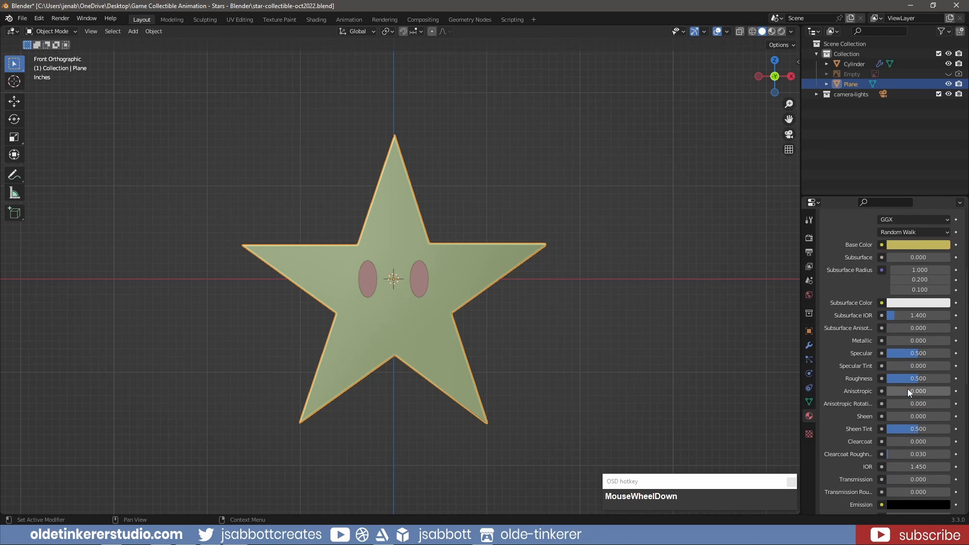
pyautogui.scroll(-1, 908, 389)
pyautogui.click(911, 486)
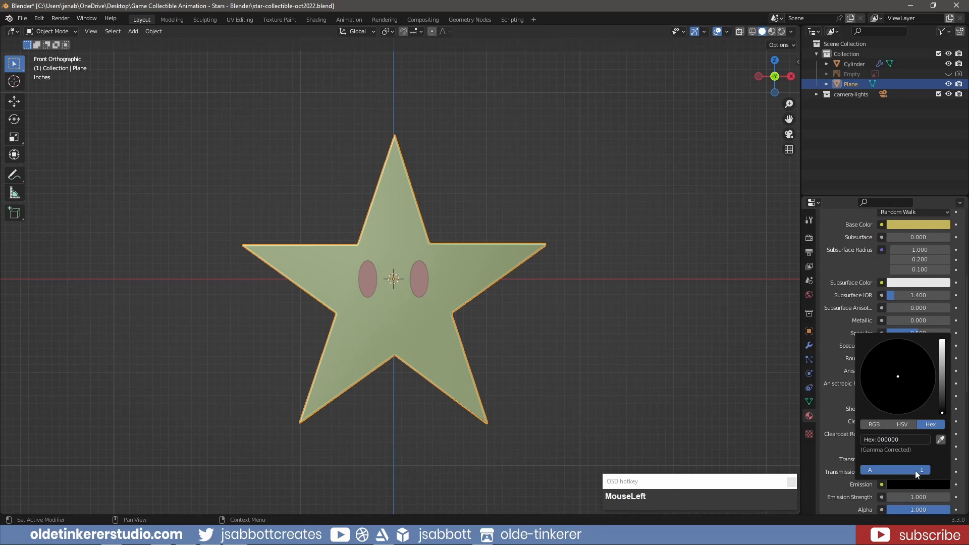
pyautogui.click(942, 440)
pyautogui.click(942, 225)
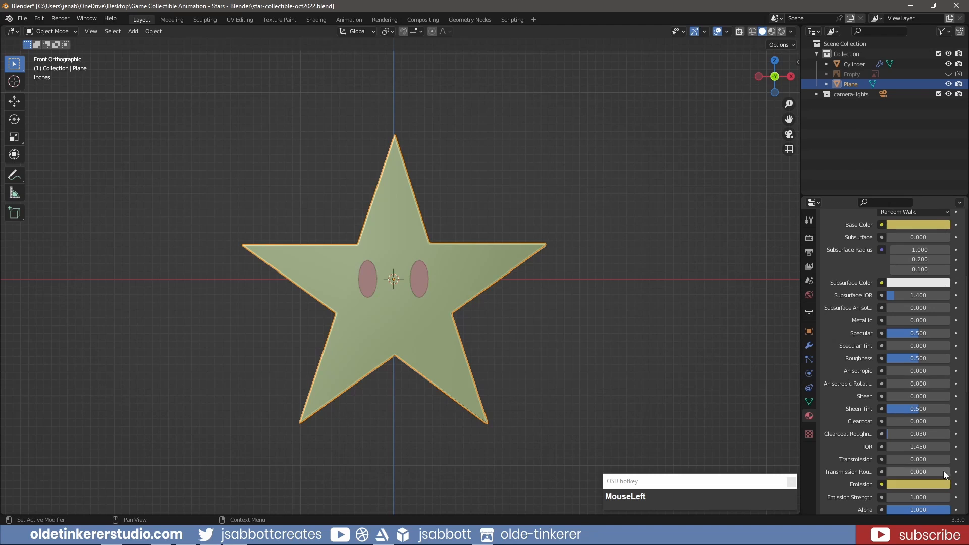
pyautogui.doubleClick(920, 497)
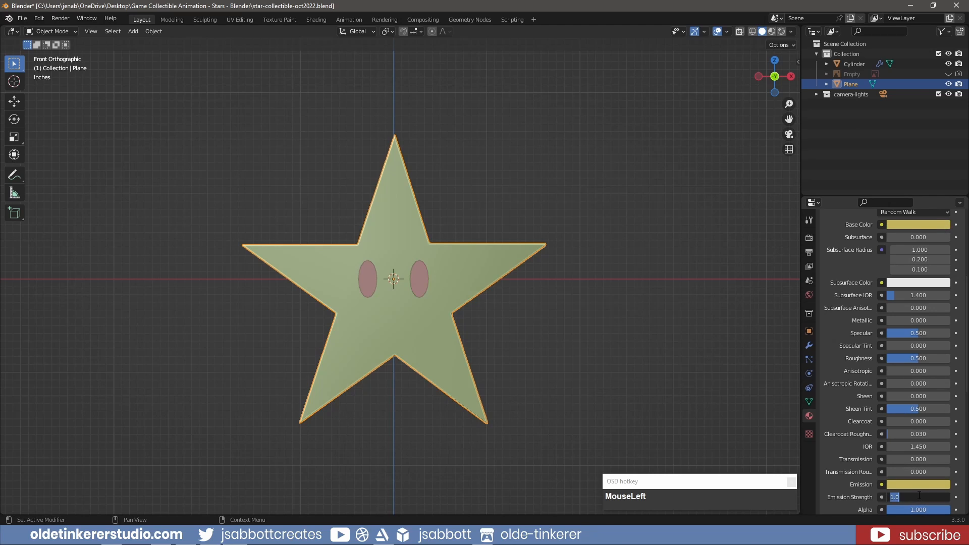
pyautogui.write('.5')
pyautogui.press('Return')
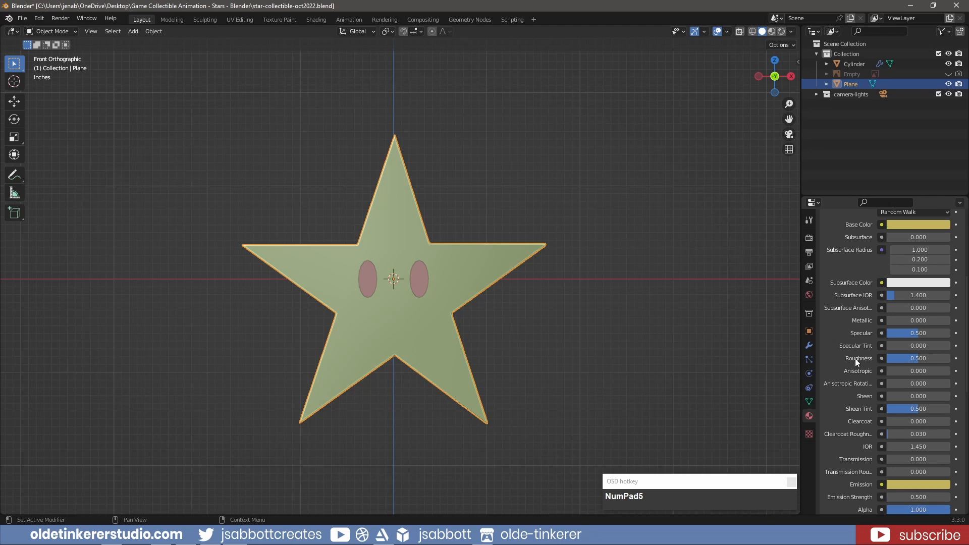
# Switch to material preview shading and, with the eye in Edit Mode, add a new material named "eye" to it
pyautogui.click(772, 32)
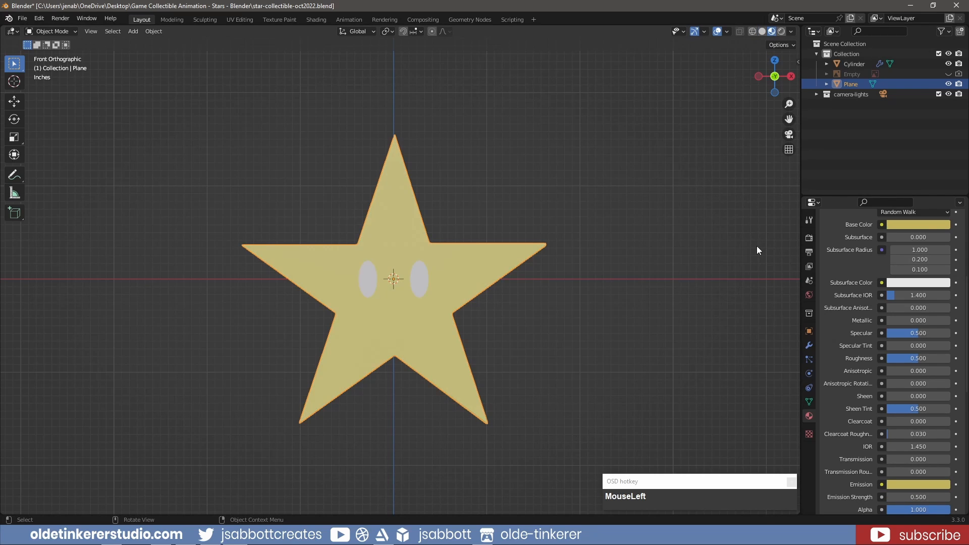
pyautogui.click(417, 275)
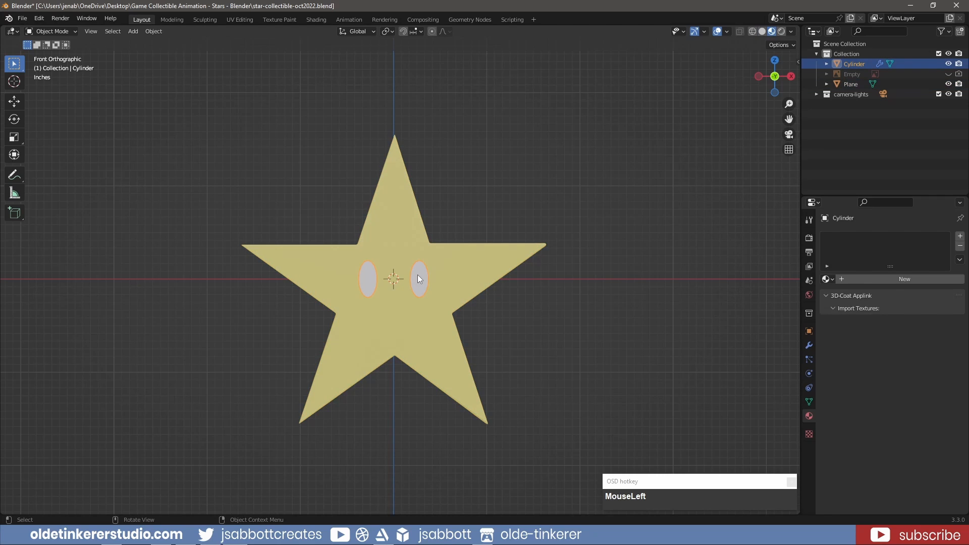
pyautogui.press('Tab')
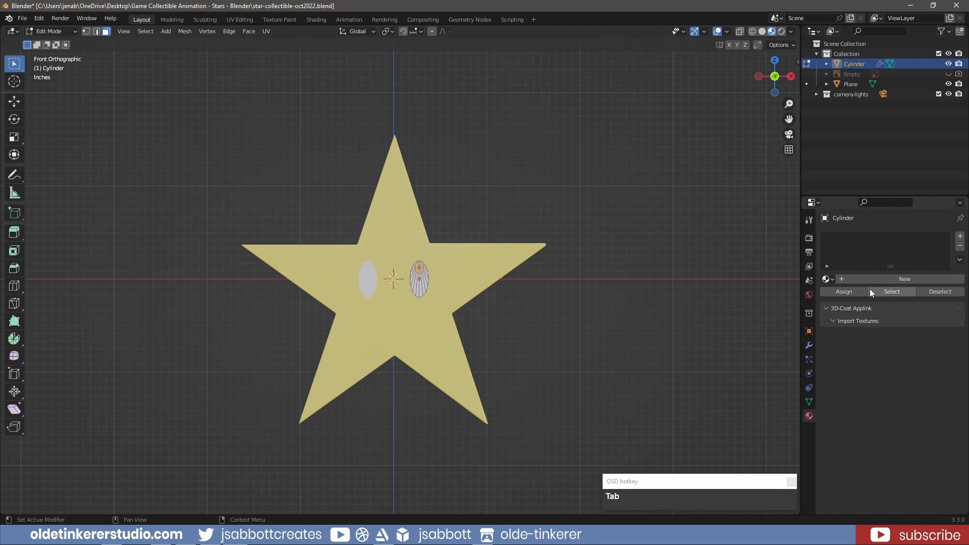
pyautogui.click(879, 281)
pyautogui.click(878, 280)
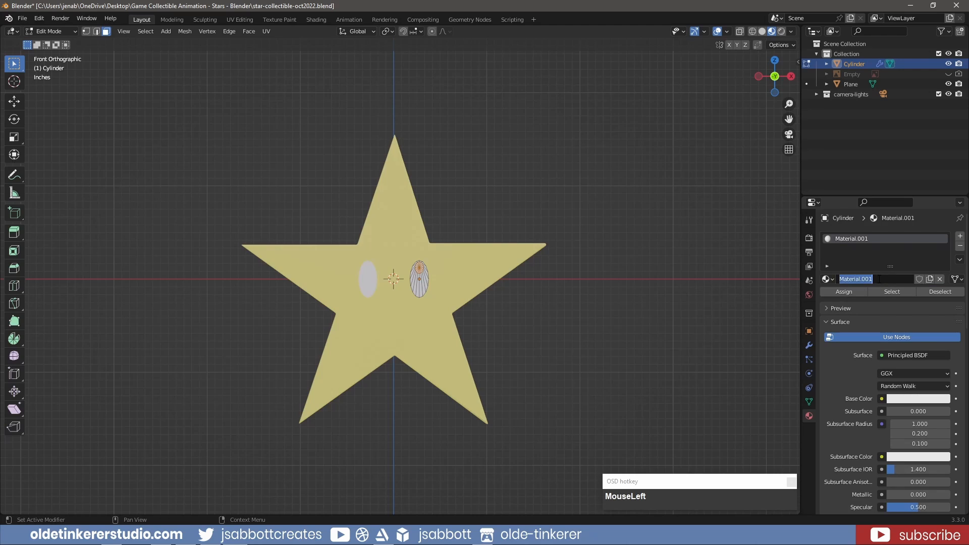
pyautogui.write('eye')
pyautogui.press('Return')
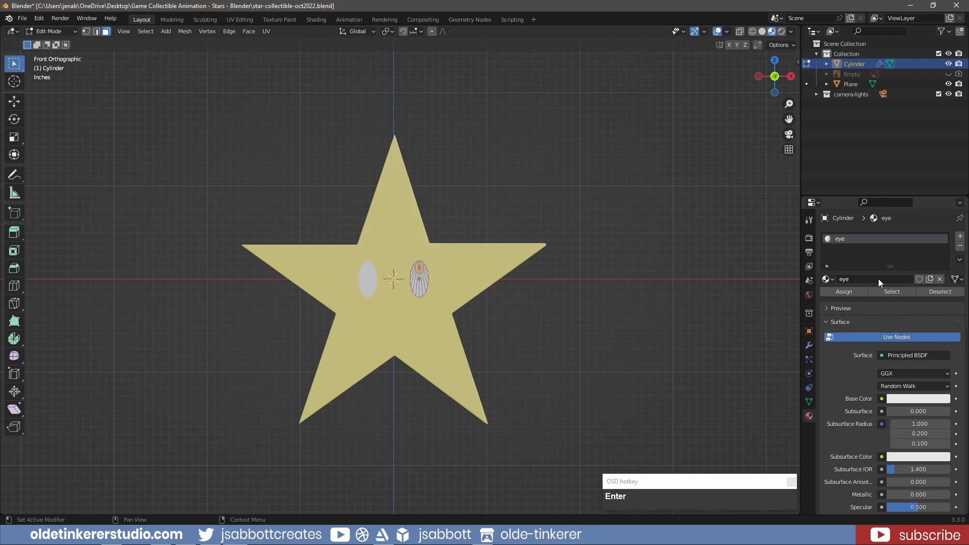
# Set the eye material's base color to dark grey, hex 303030, and its roughness to 1
pyautogui.click(918, 399)
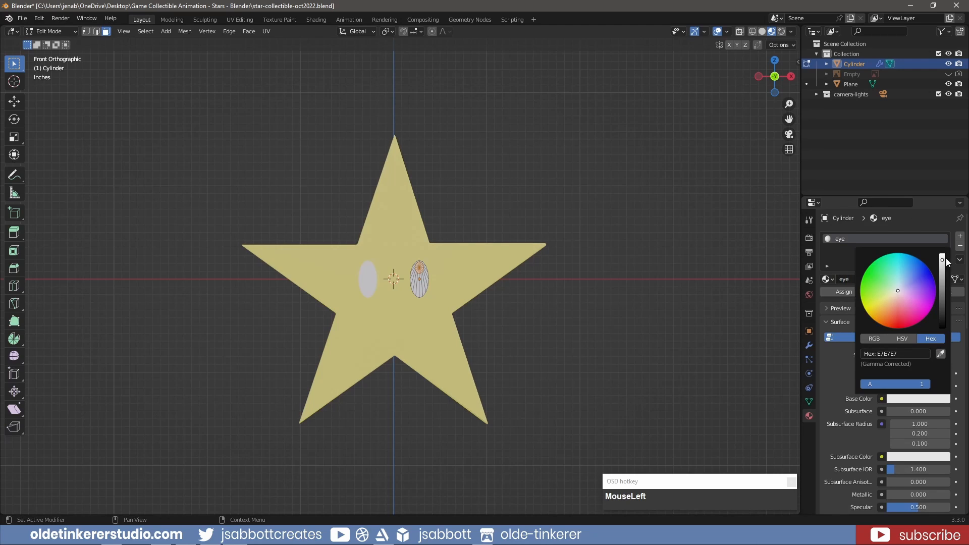
pyautogui.moveTo(942, 260); pyautogui.dragTo(942, 327)
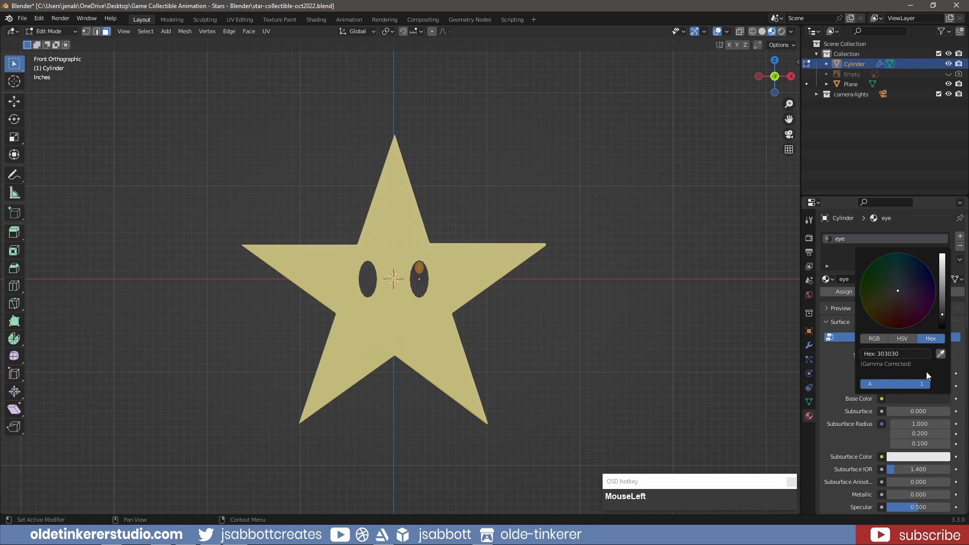
pyautogui.scroll(-4, 885, 416)
pyautogui.moveTo(911, 452); pyautogui.dragTo(951, 452)
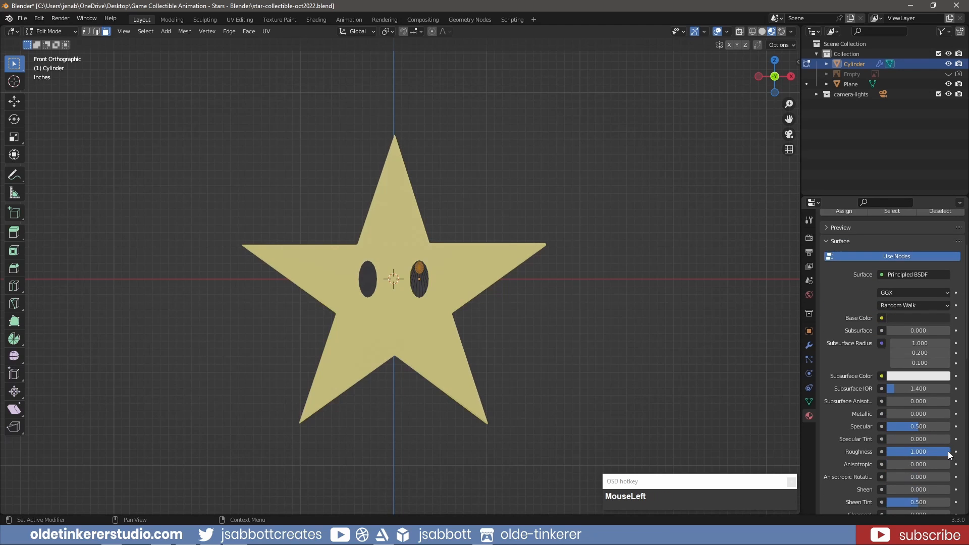
# Circle-select the faces of the small highlight oval in the upper part of the star's eye
pyautogui.click(418, 264)
pyautogui.scroll(-6, 492, 227)
pyautogui.press('c')
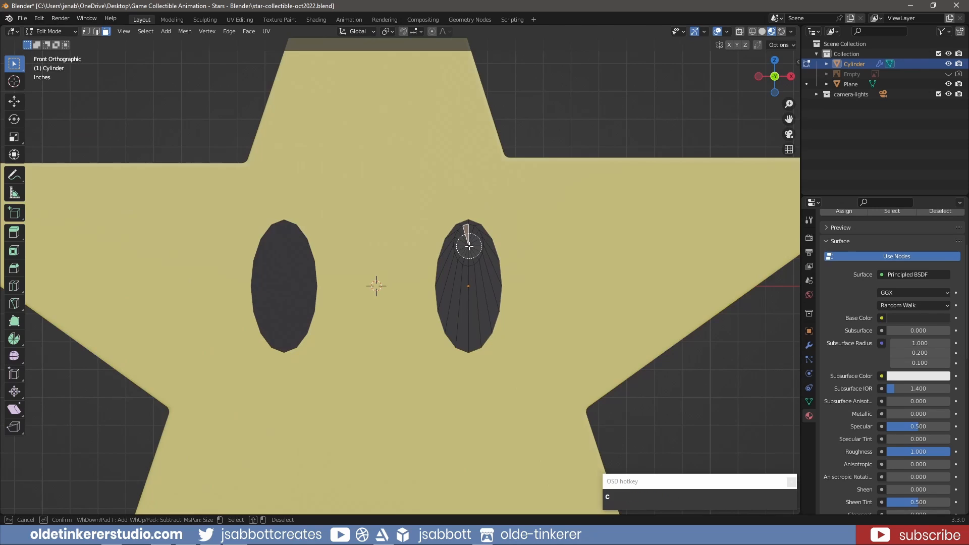
pyautogui.click(468, 246)
pyautogui.rightClick(469, 246)
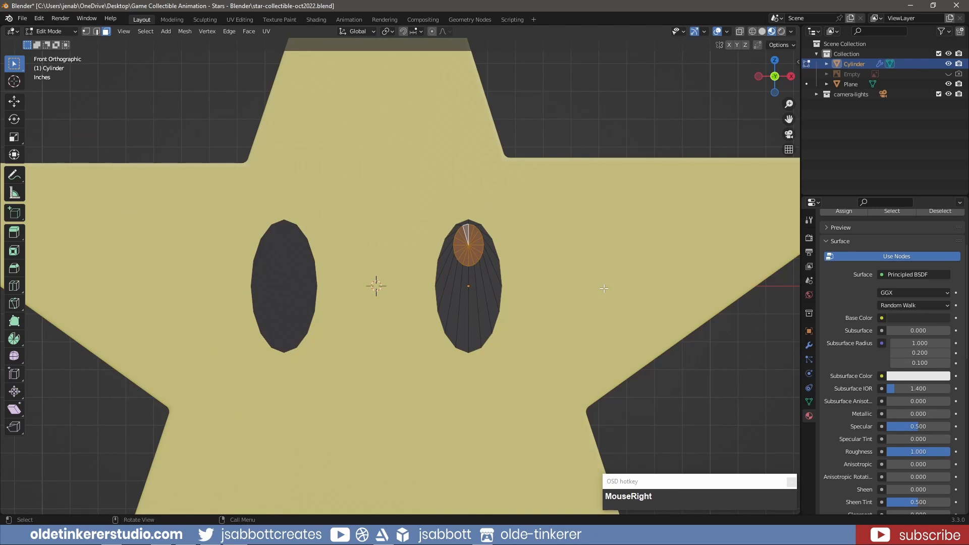
# Add a second material slot to the eye object with a new material named "highlight"
pyautogui.scroll(5, 856, 284)
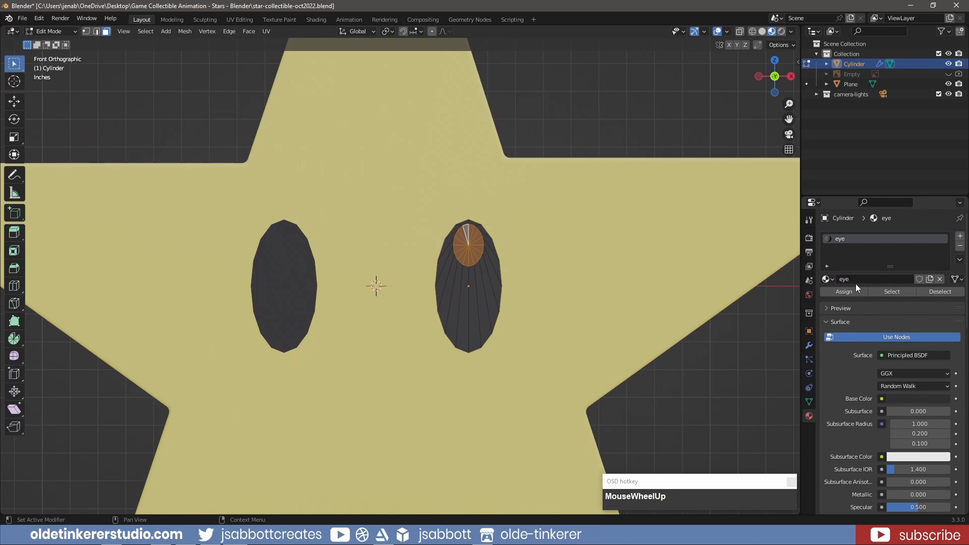
pyautogui.click(960, 235)
pyautogui.click(880, 299)
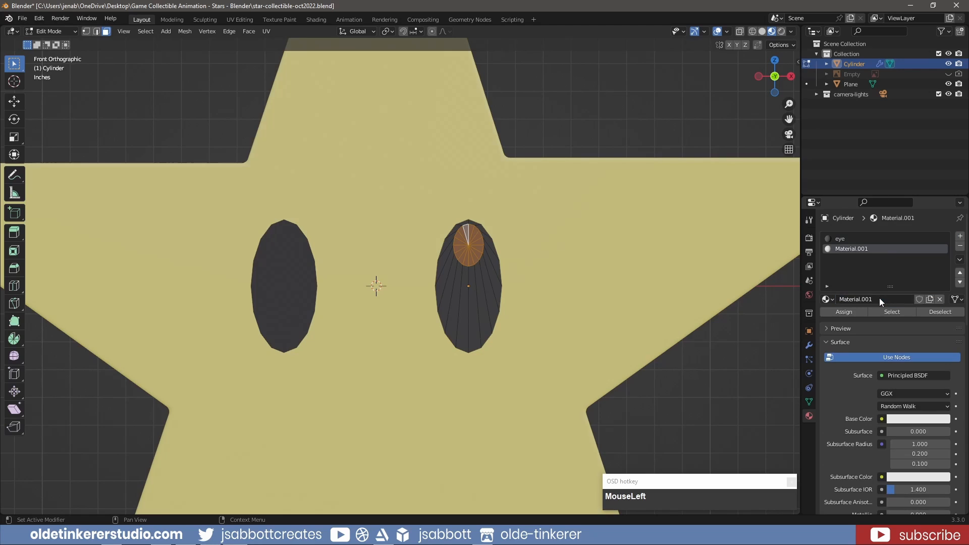
pyautogui.write('highlight')
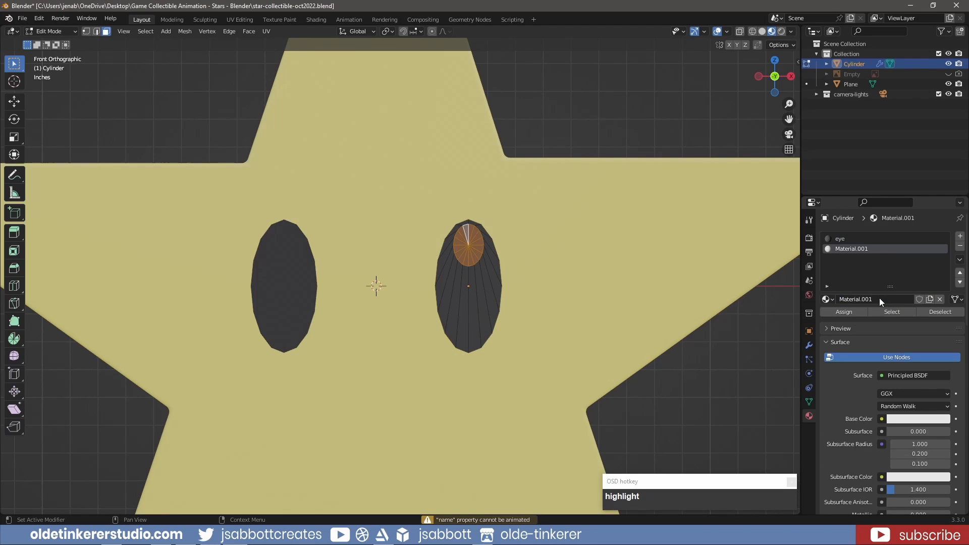
pyautogui.doubleClick(880, 299)
pyautogui.write('highlight')
pyautogui.press('Return')
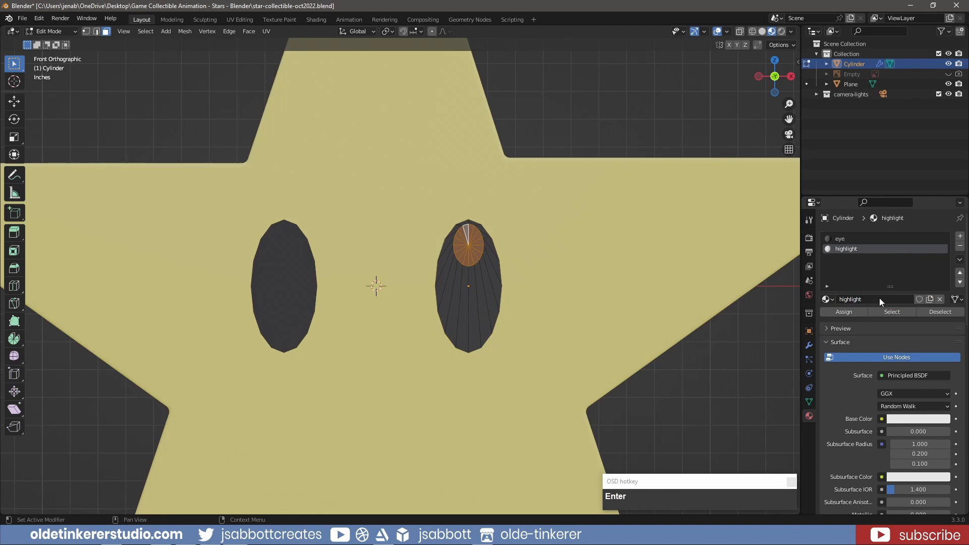
# Set the highlight material's base color to white, hex FFFFFF, and assign the material to the selected faces
pyautogui.click(919, 420)
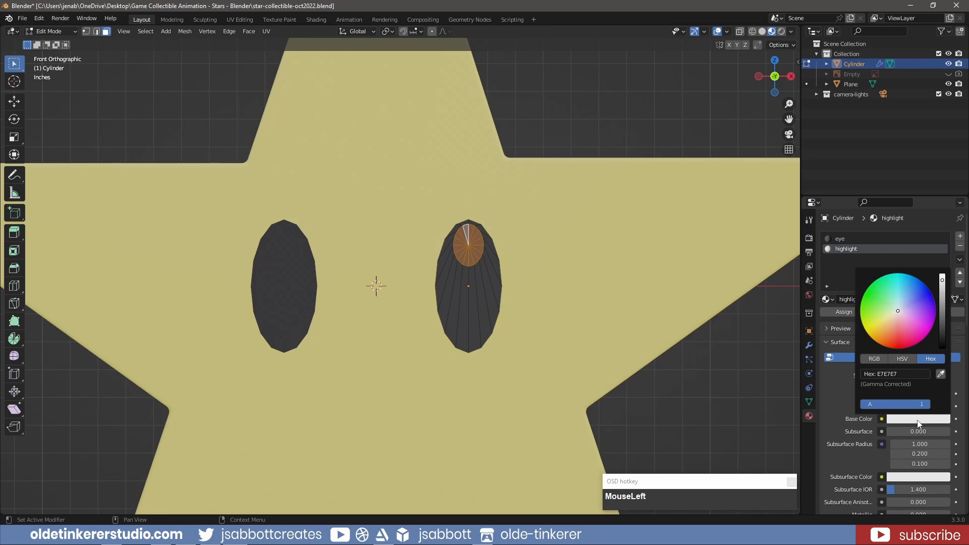
pyautogui.click(910, 374)
pyautogui.write('ffffff')
pyautogui.press('Return')
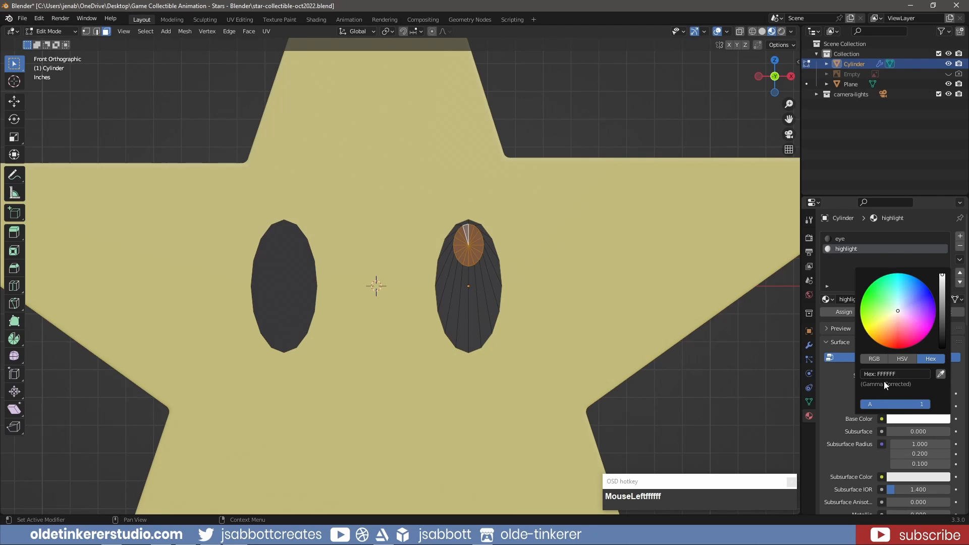
# Set the highlight material's roughness to 1
pyautogui.scroll(-5, 841, 391)
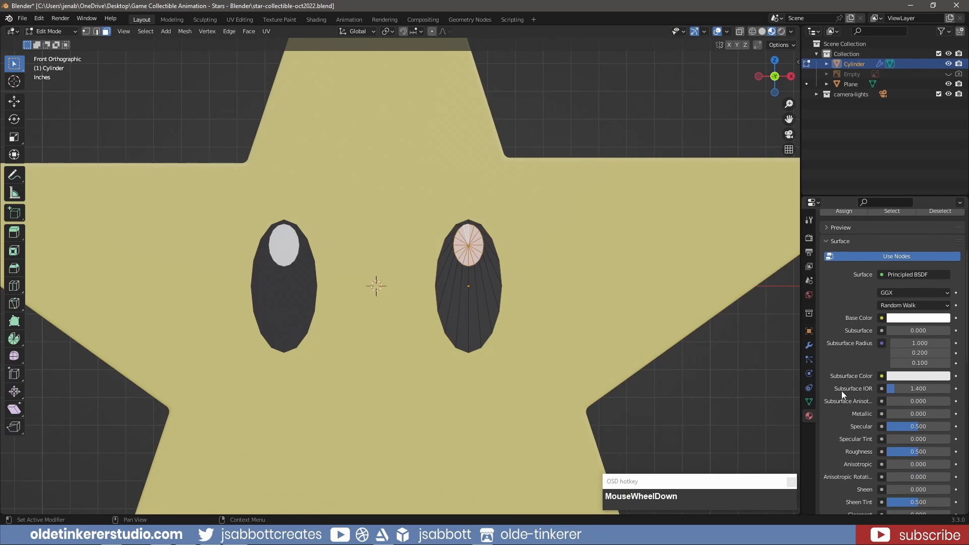
pyautogui.moveTo(899, 452); pyautogui.dragTo(949, 452)
pyautogui.scroll(-6, 631, 328)
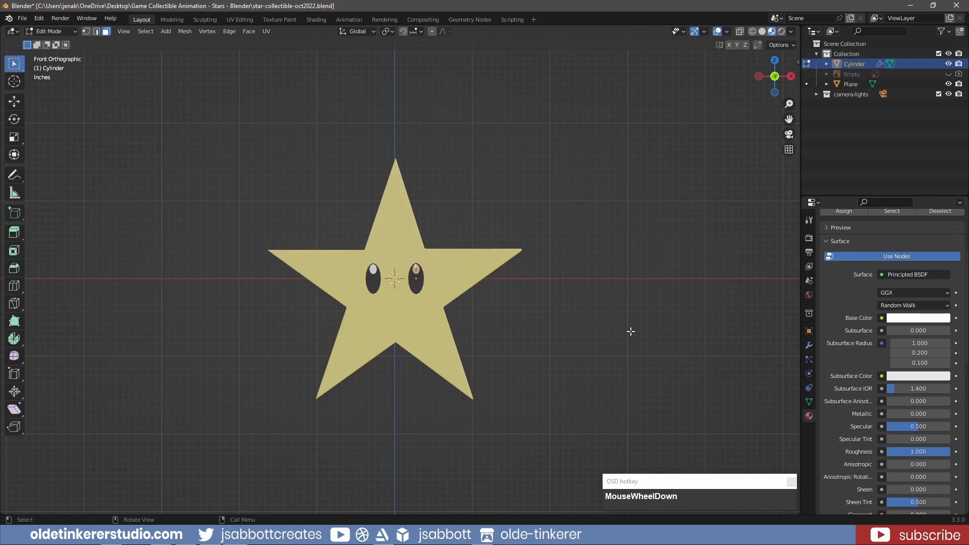
# Return to Object Mode, deselect the eye object and save the file
pyautogui.press('Tab')
pyautogui.click(620, 319)
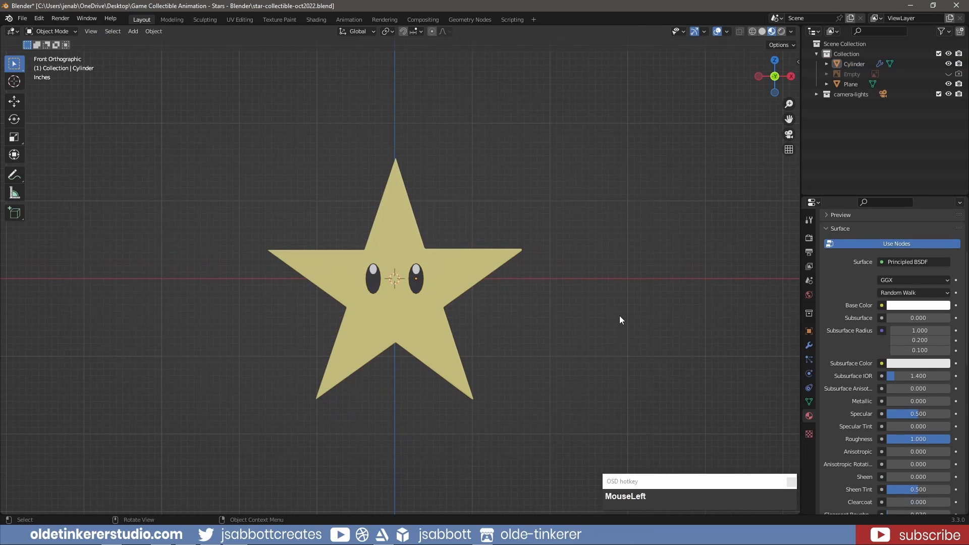
pyautogui.hotkey('ctrl', 's')
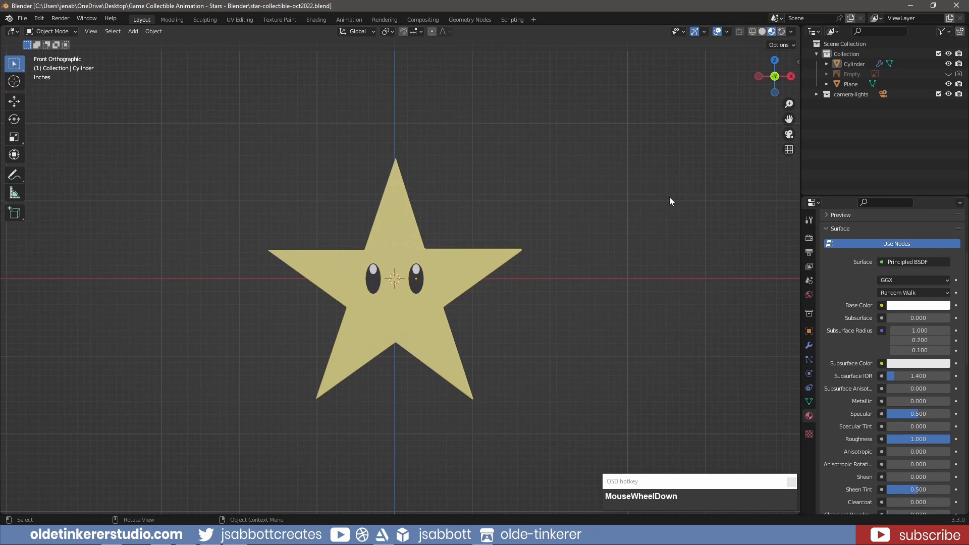
# Apply the eye object's Mirror modifier and join the star body and the eyes into one object
pyautogui.click(809, 346)
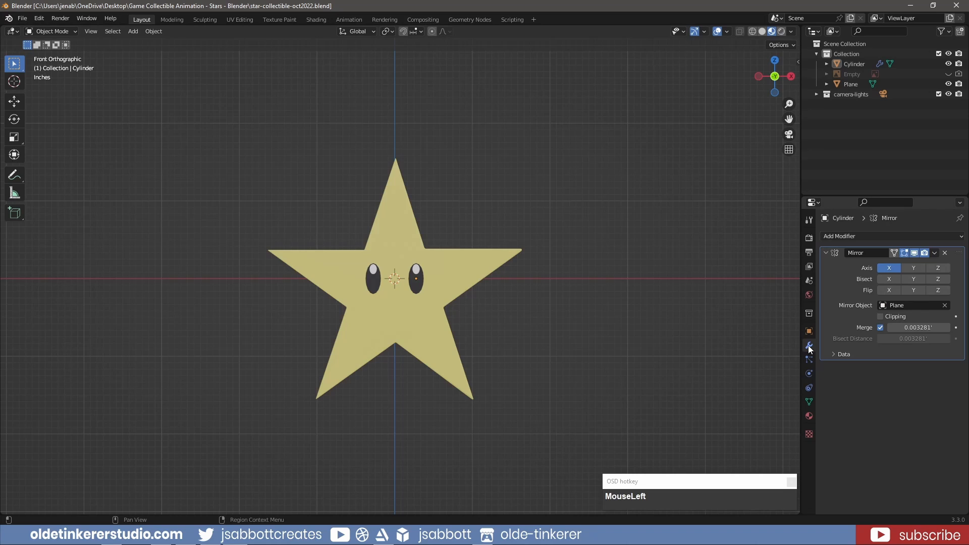
pyautogui.hotkey('ctrl', 'a')
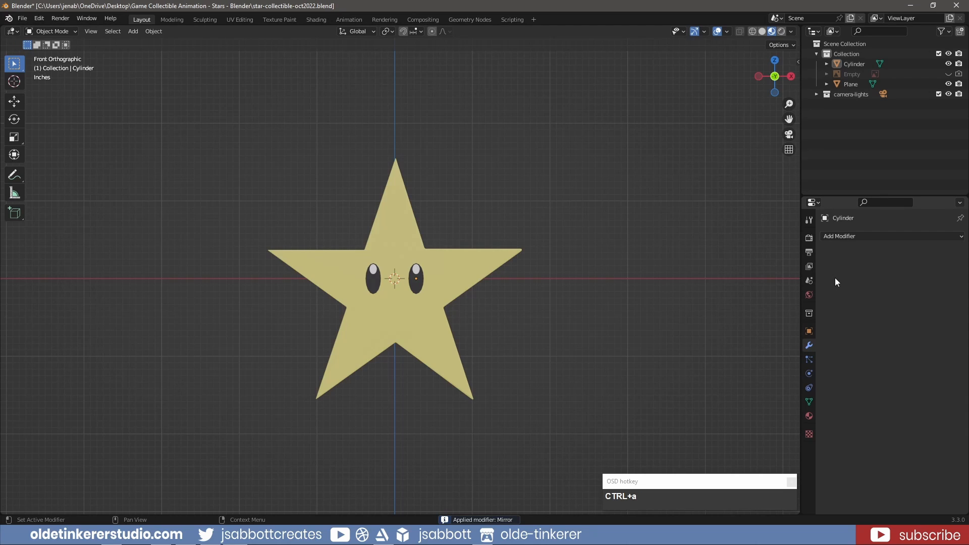
pyautogui.click(856, 85)
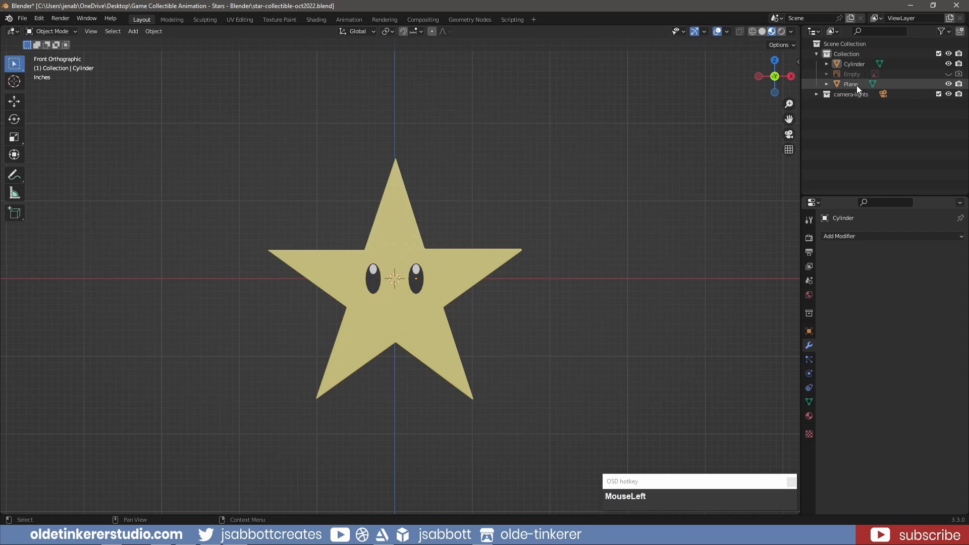
pyautogui.keyDown('ctrl'); pyautogui.click(858, 64); pyautogui.keyUp('ctrl')
pyautogui.hotkey('ctrl', 'j')
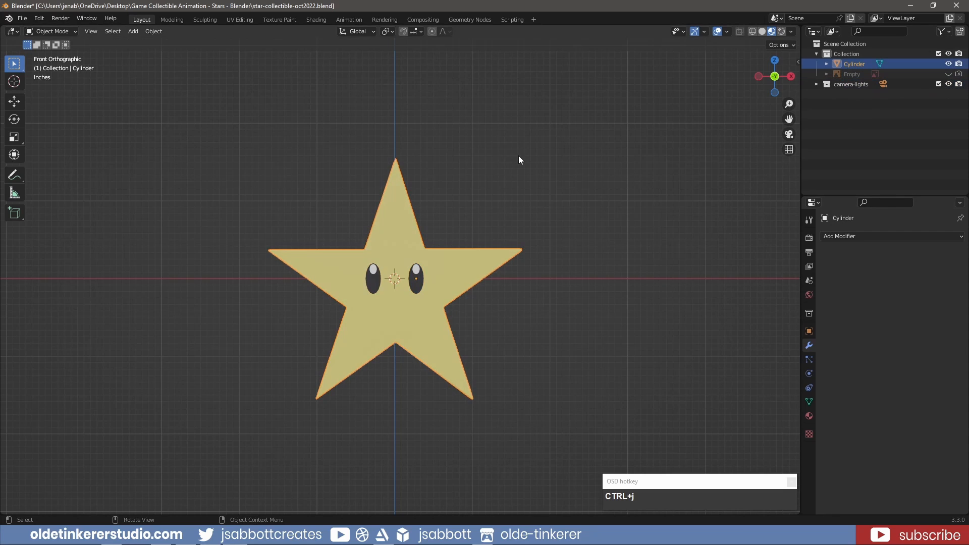
# Rename the joined object as "star" and set its origin to the center of mass (volume)
pyautogui.doubleClick(853, 63)
pyautogui.write('star')
pyautogui.press('Return')
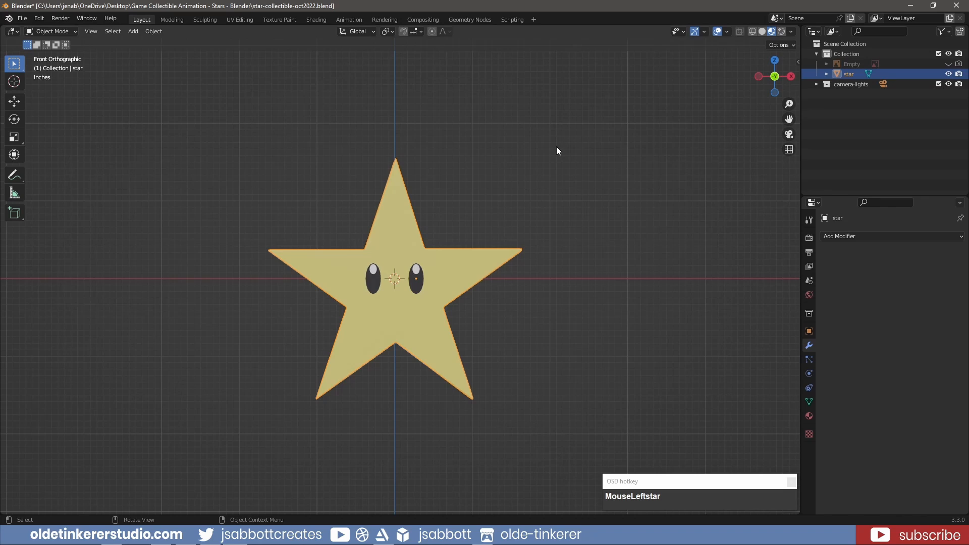
pyautogui.rightClick(395, 223)
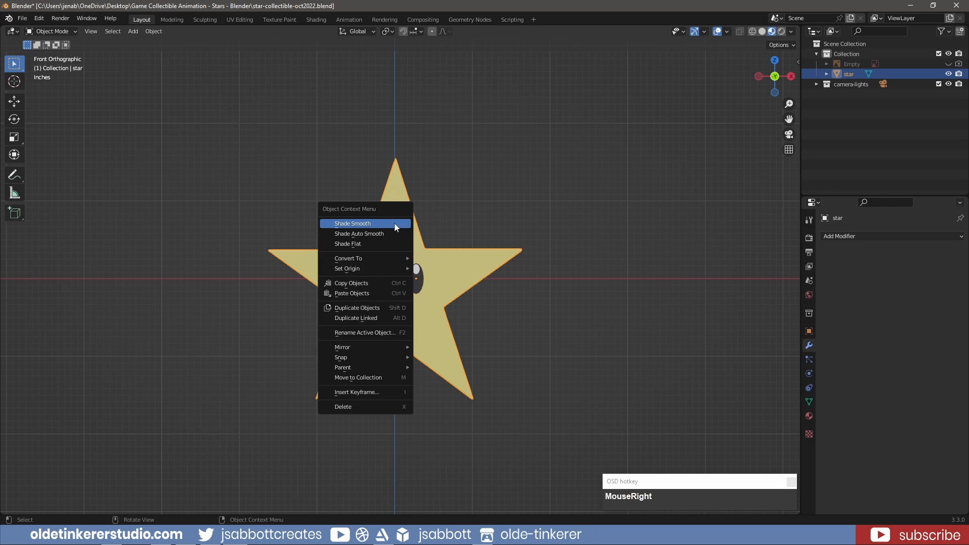
pyautogui.moveTo(382, 267)
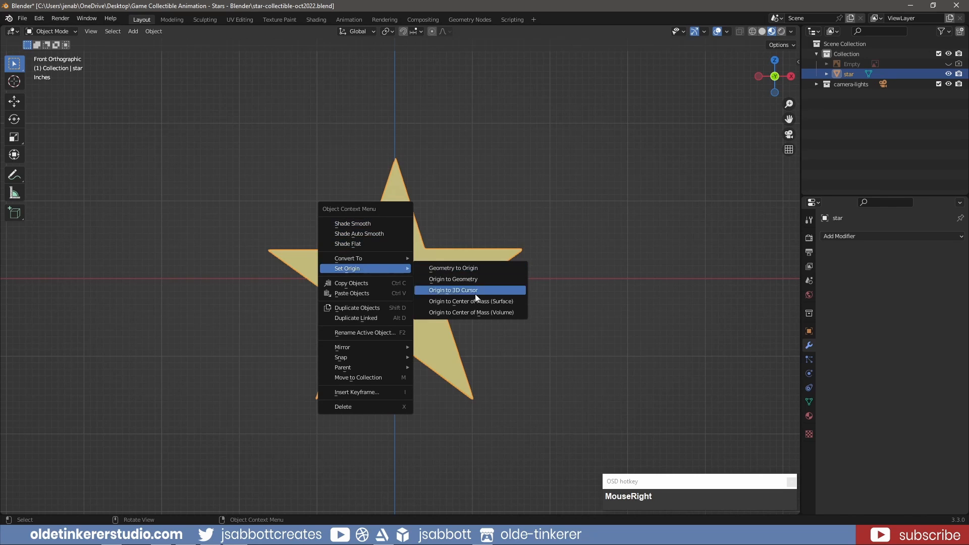
pyautogui.click(483, 311)
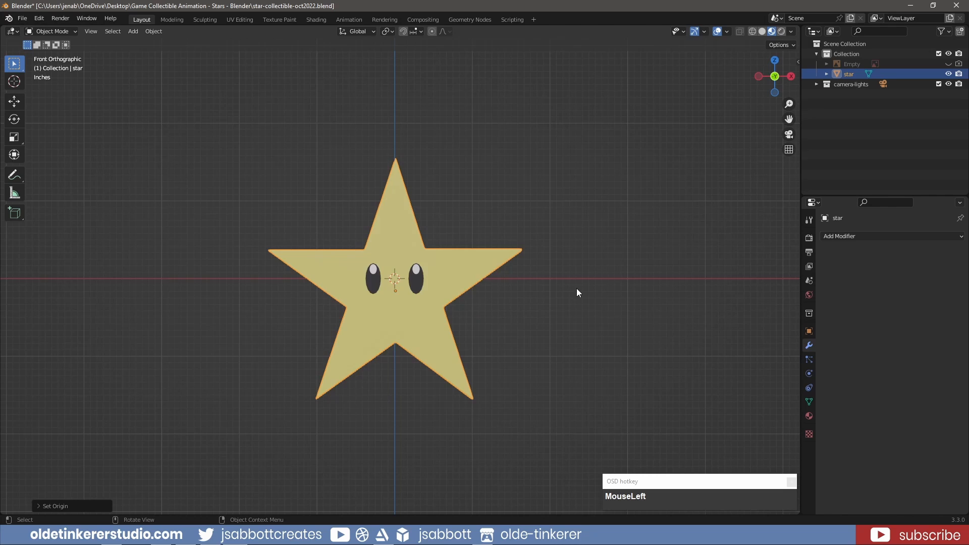
# Switch to the Animation workspace and clear the camera's rotation and location
pyautogui.click(349, 19)
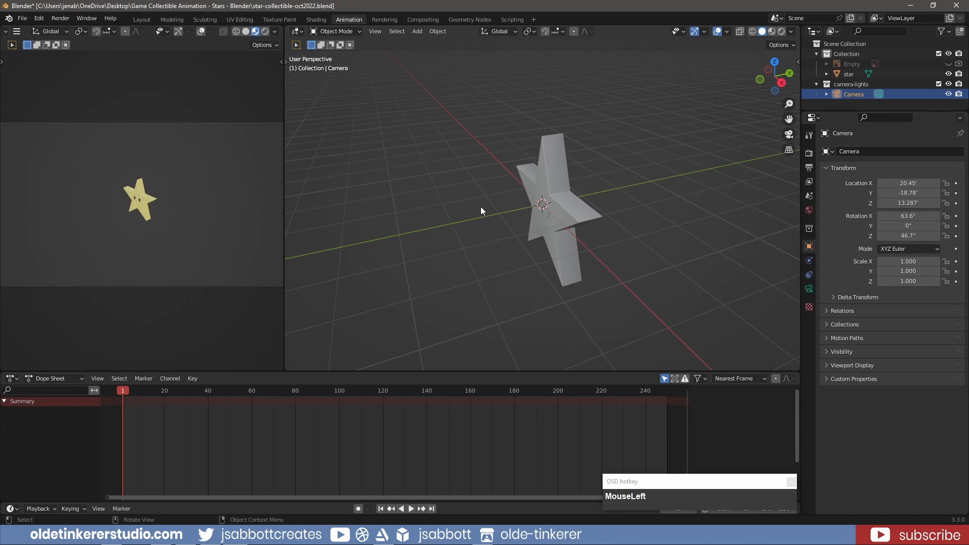
pyautogui.hotkey('alt', 'r')
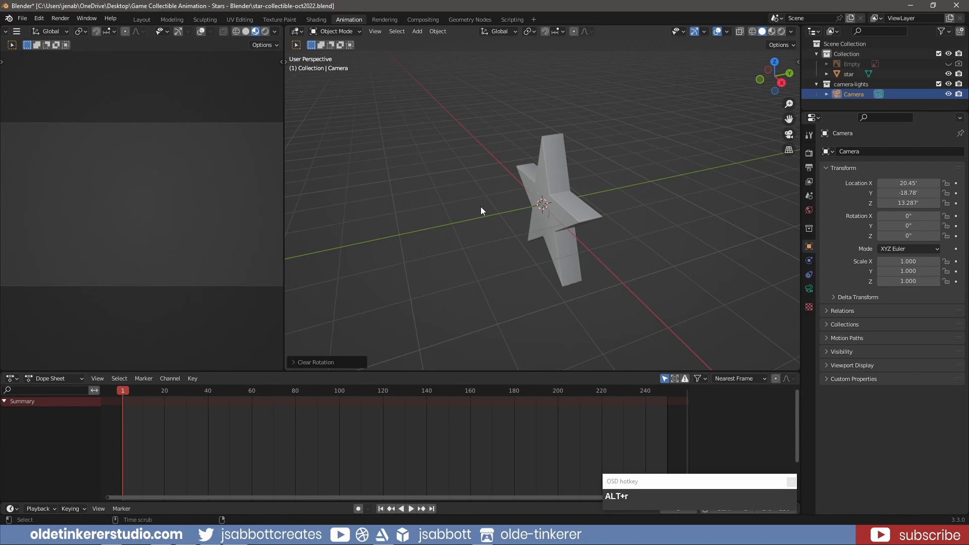
pyautogui.hotkey('alt', 'g')
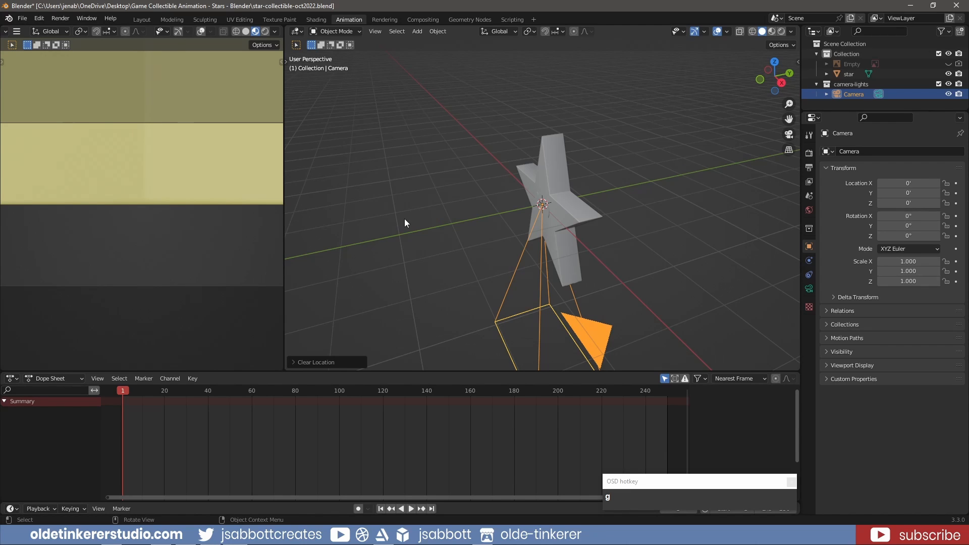
# Rotate the camera 90° about the global X axis
pyautogui.press('r')
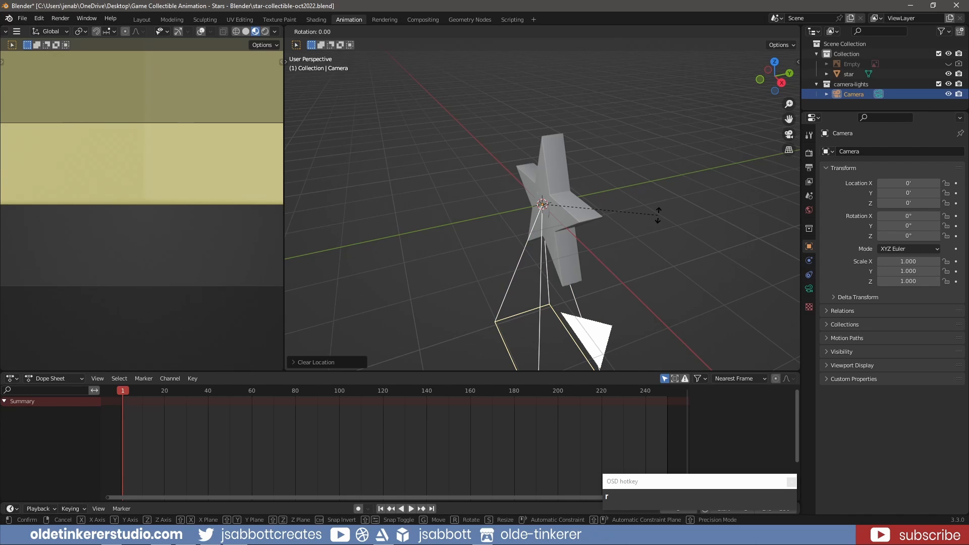
pyautogui.write('x')
pyautogui.write('90')
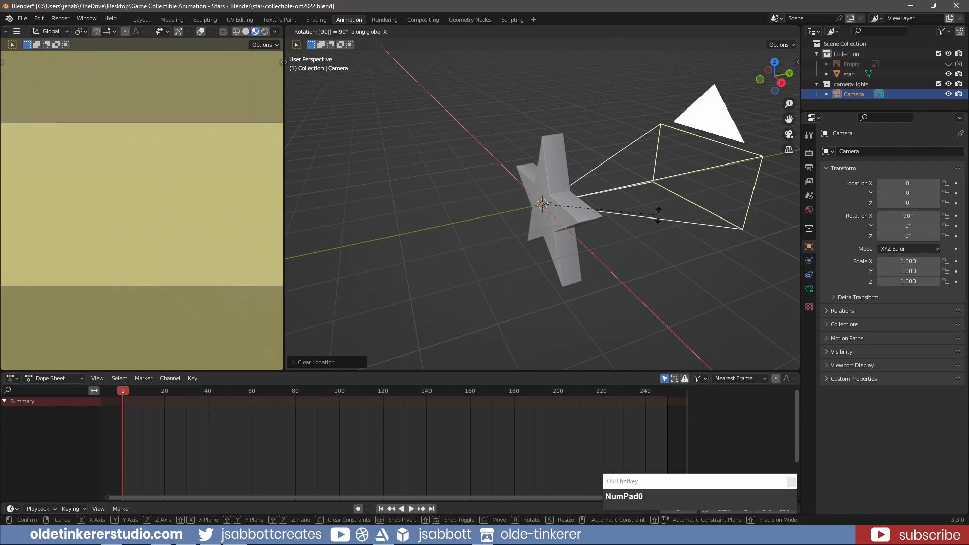
pyautogui.click(658, 215)
# Move the camera along the global Y axis to about -13.6 ft, in front of the star
pyautogui.scroll(-8, 658, 220)
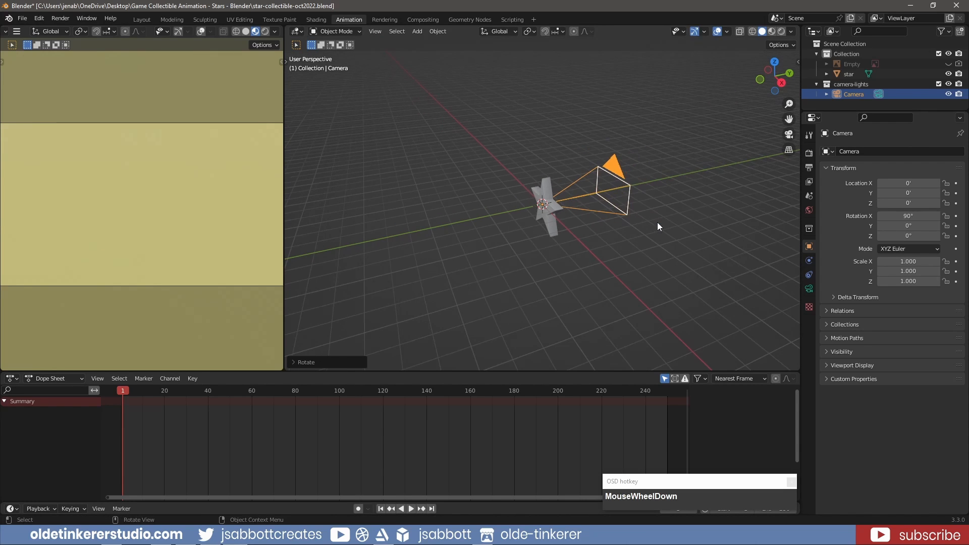
pyautogui.press('g')
pyautogui.press('y')
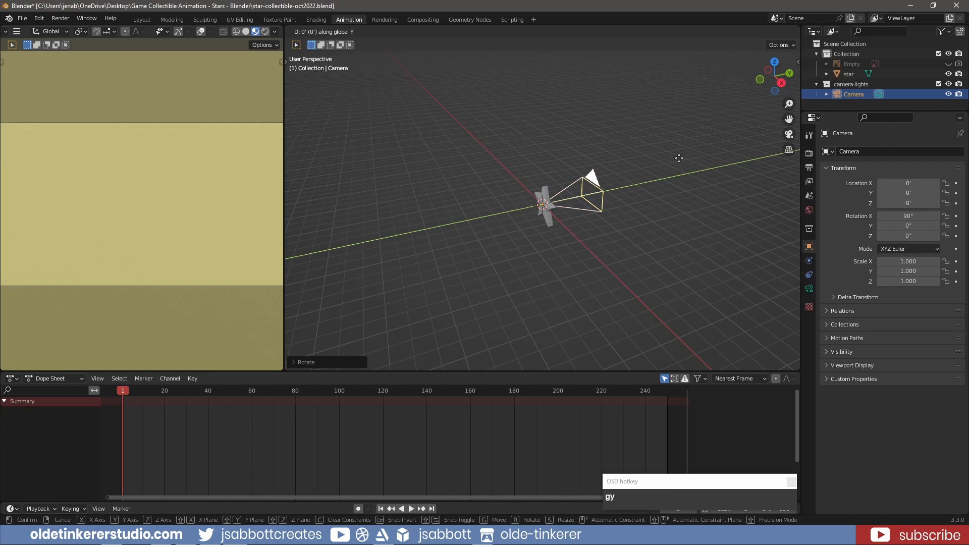
pyautogui.click(497, 213)
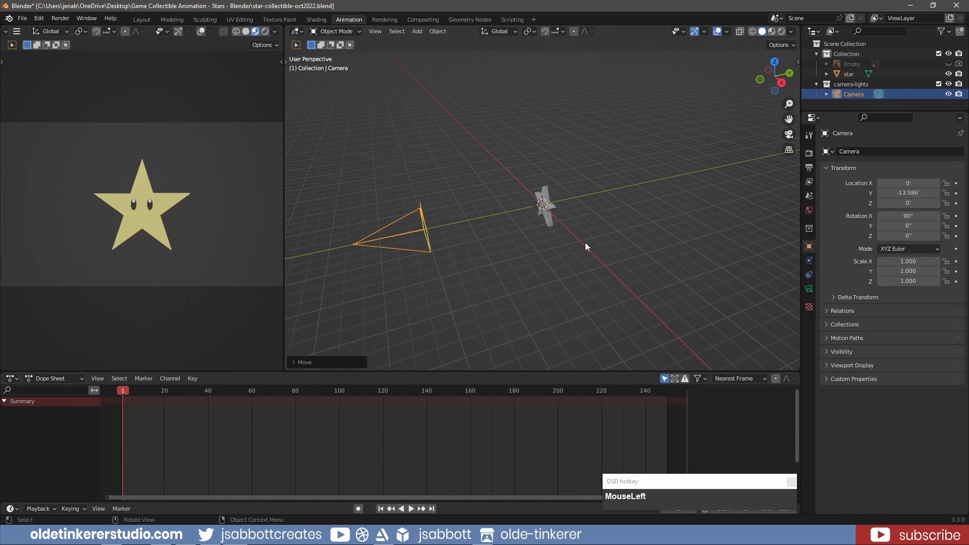
# Look through the camera in the main viewport and open the scene's output settings
pyautogui.press('KP_0')
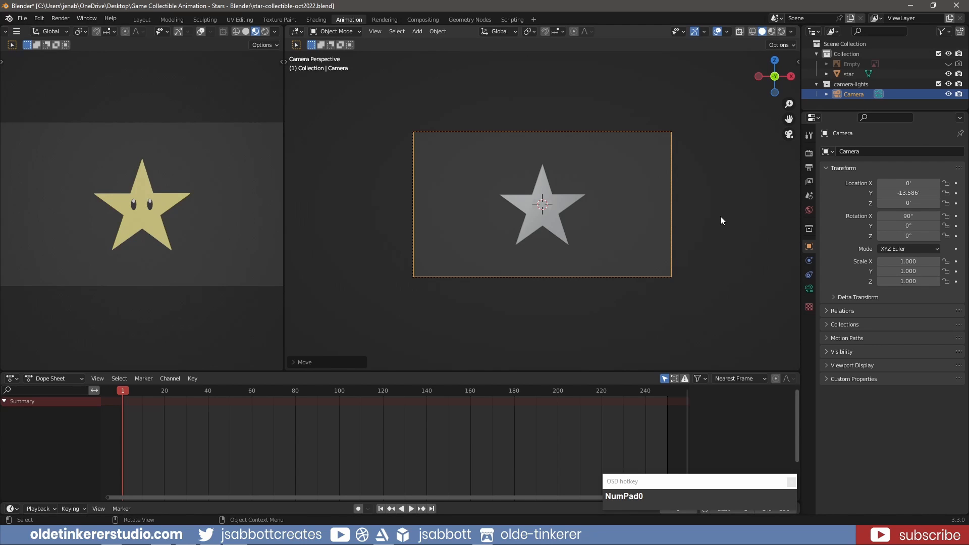
pyautogui.click(809, 167)
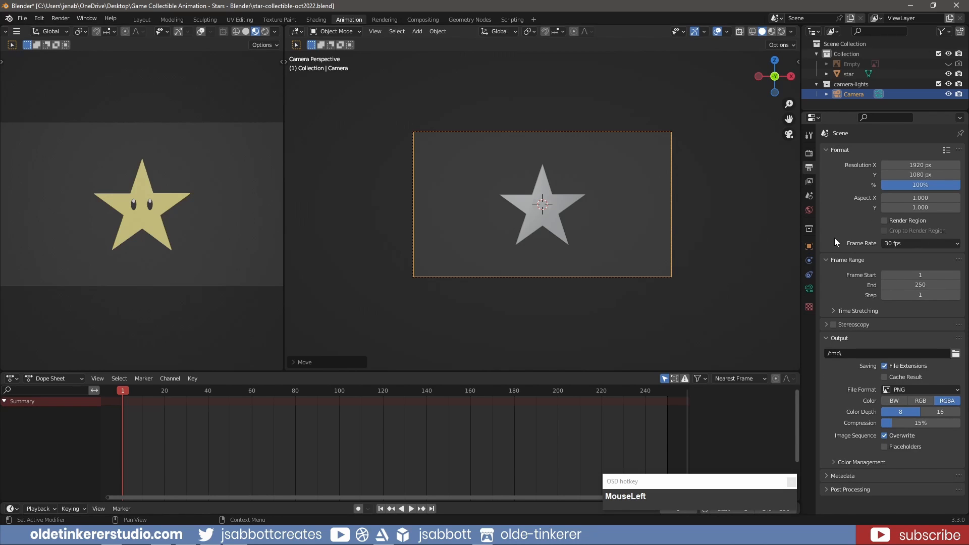
# Move the star -0.5 ft along the global Z axis
pyautogui.click(558, 202)
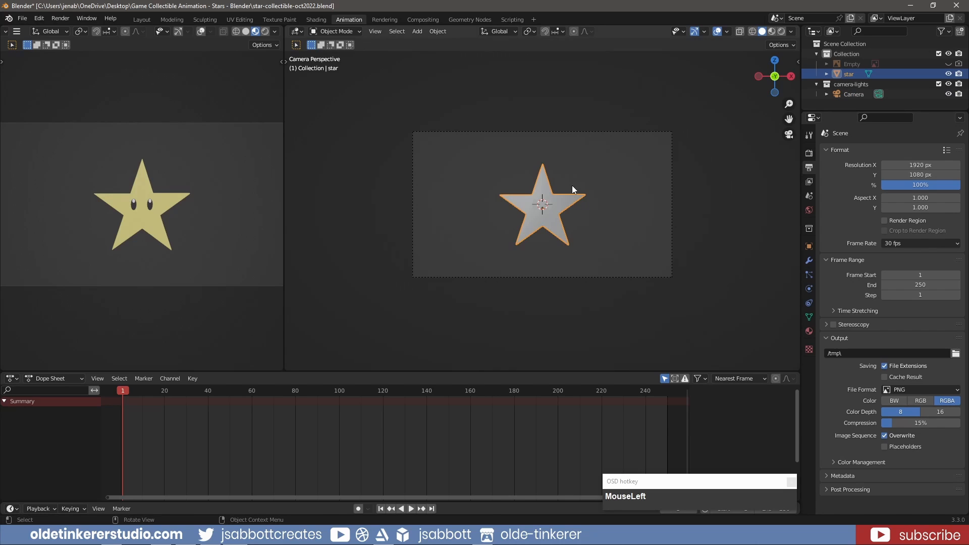
pyautogui.press('g')
pyautogui.press('z')
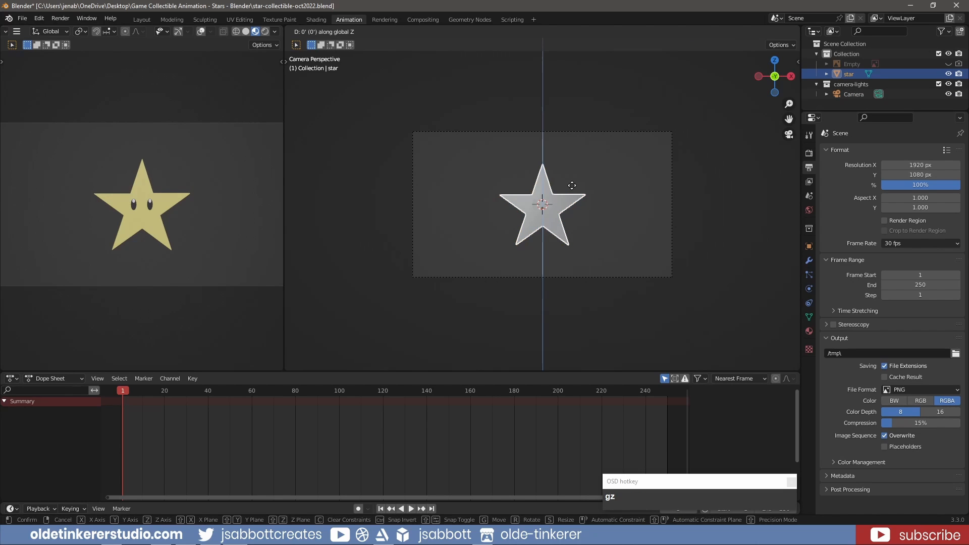
pyautogui.write('-.5')
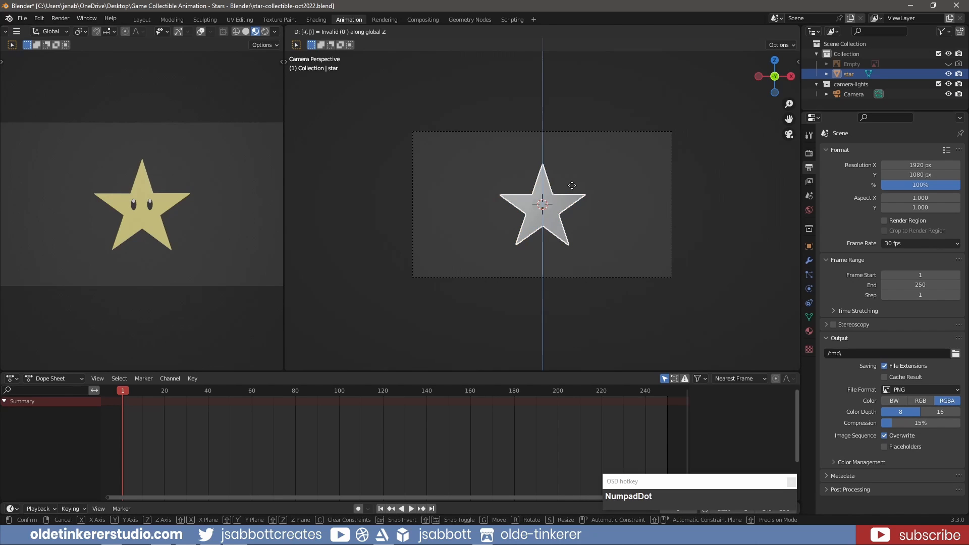
pyautogui.click(572, 185)
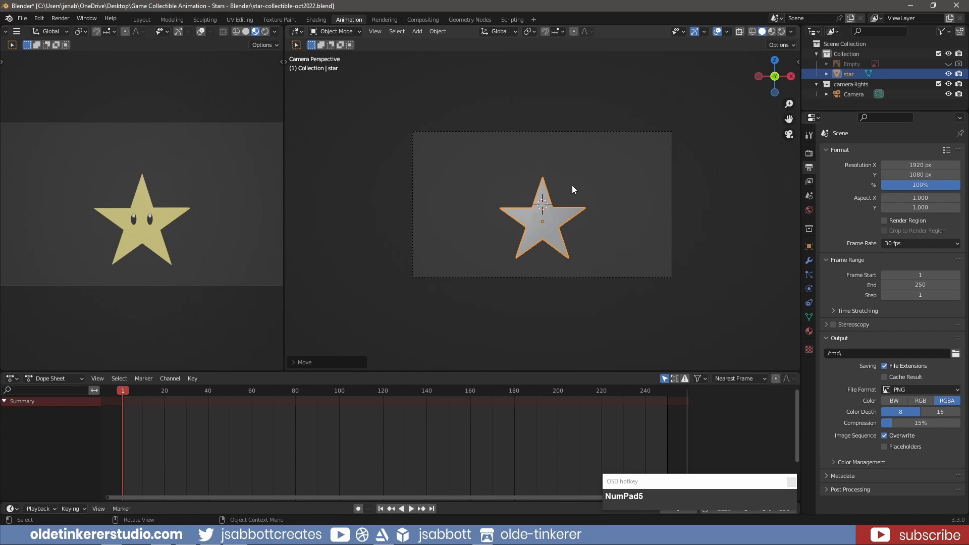
# Insert a Location, Rotation & Scale keyframe for the star at frame 1 and hide the Dope Sheet's sidebar
pyautogui.press('i')
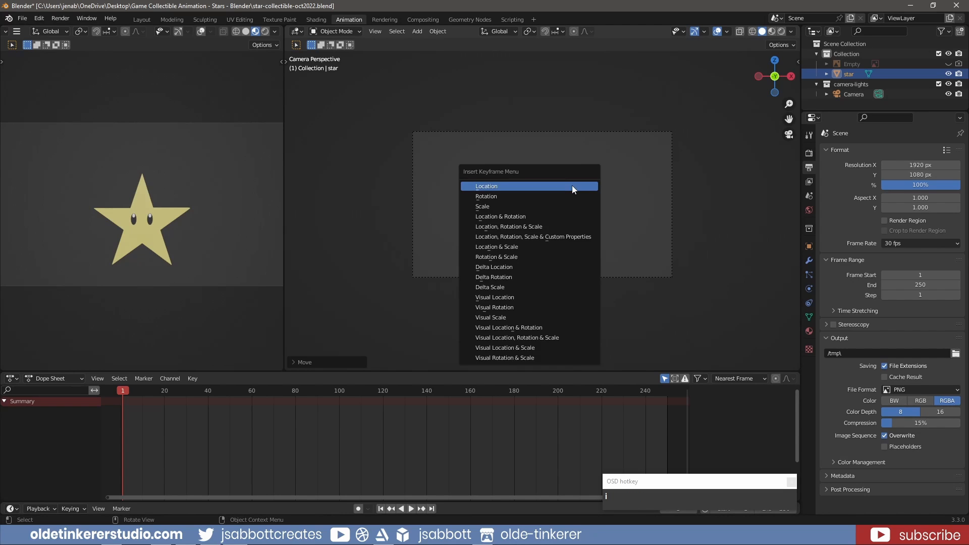
pyautogui.click(557, 227)
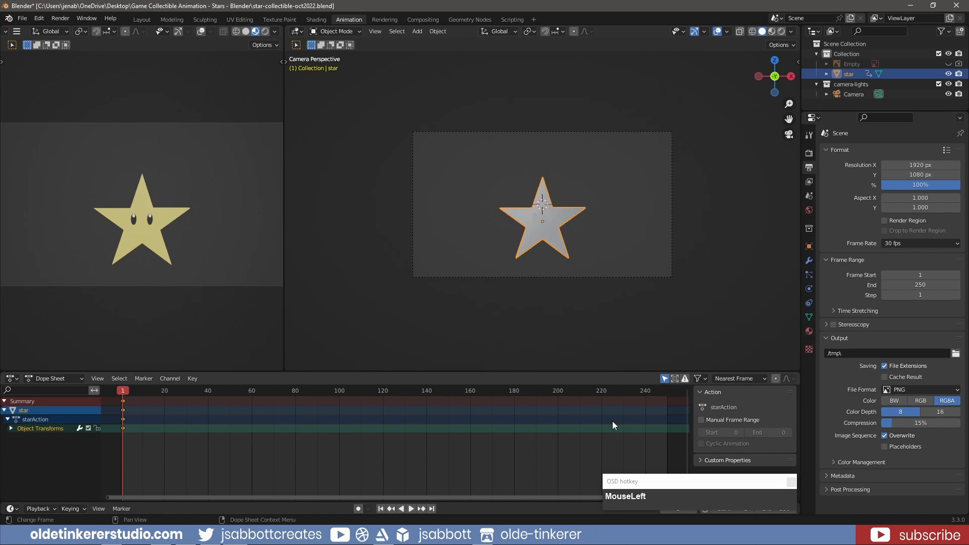
pyautogui.press('n')
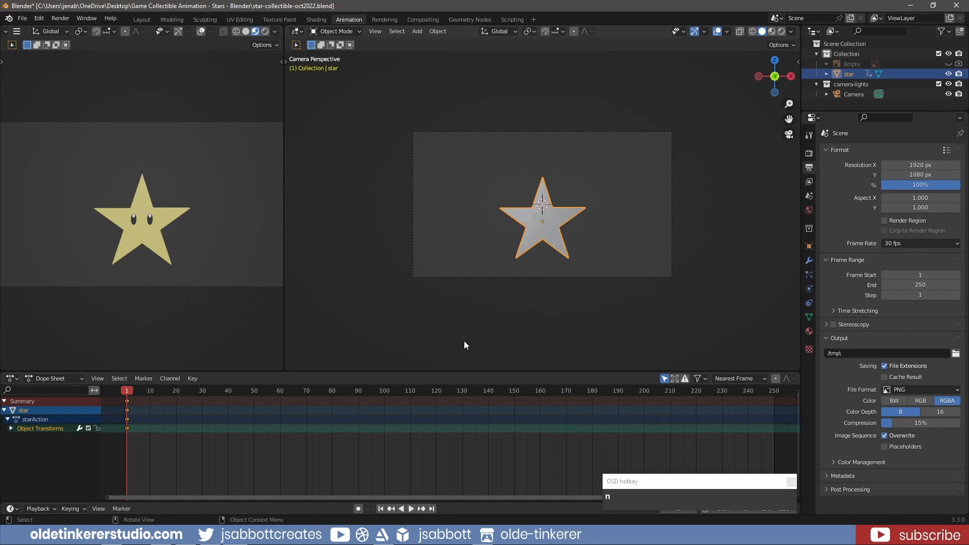
# At frame 10, move the star 0.5 ft up along the global Z axis and insert a Location, Rotation & Scale keyframe
pyautogui.moveTo(129, 391); pyautogui.dragTo(151, 391)
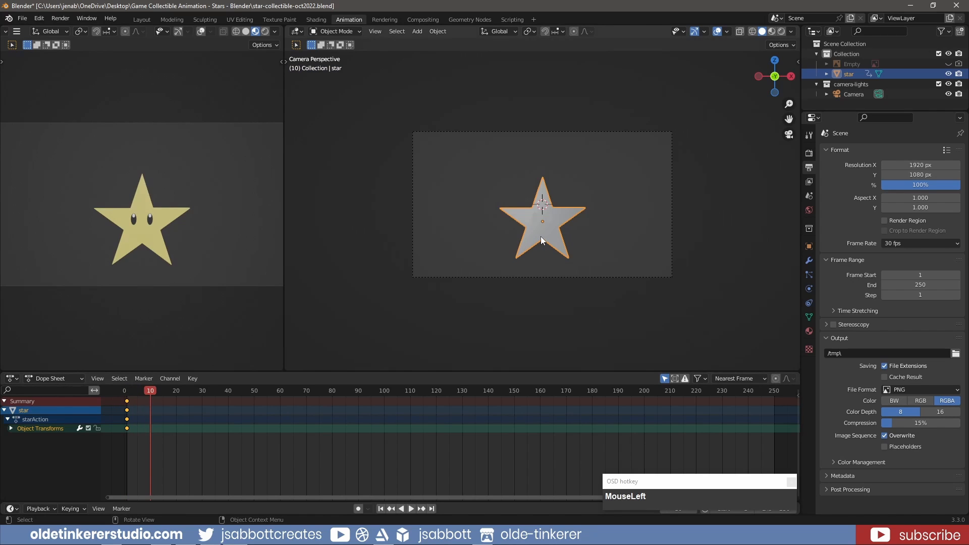
pyautogui.write('gz')
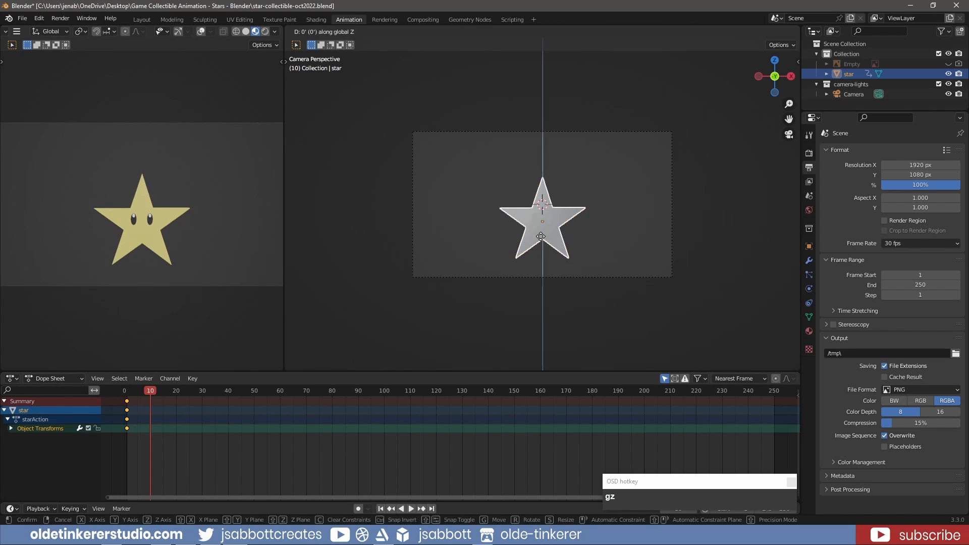
pyautogui.write('.5')
pyautogui.press('Return')
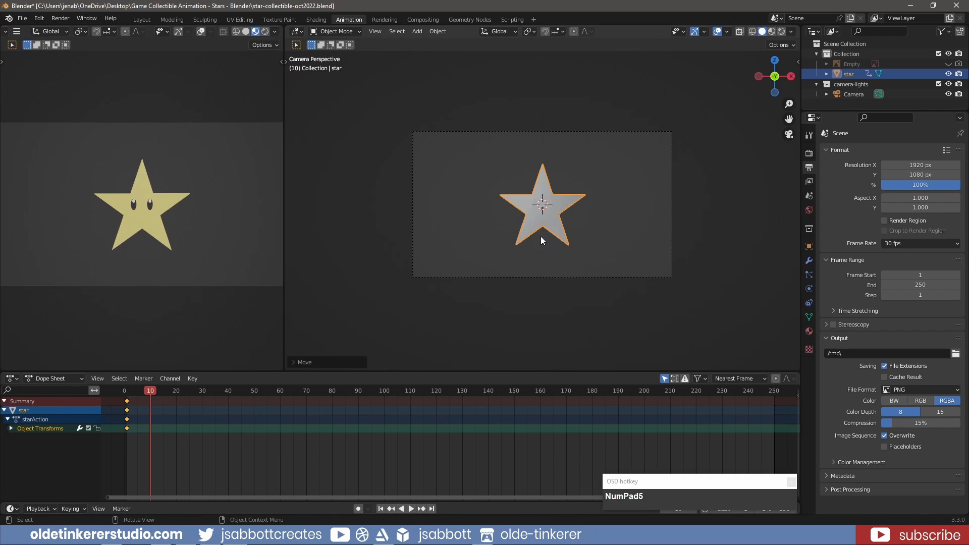
pyautogui.press('i')
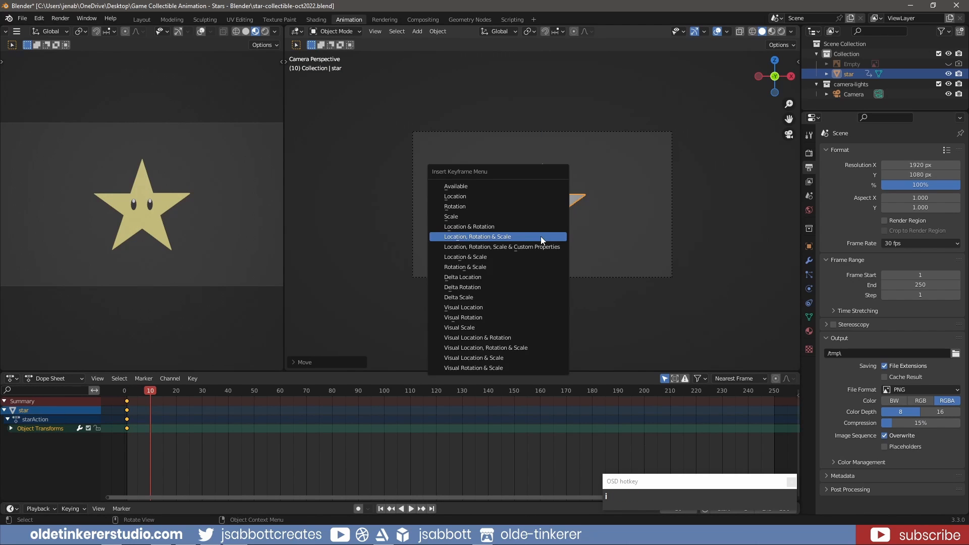
pyautogui.click(540, 237)
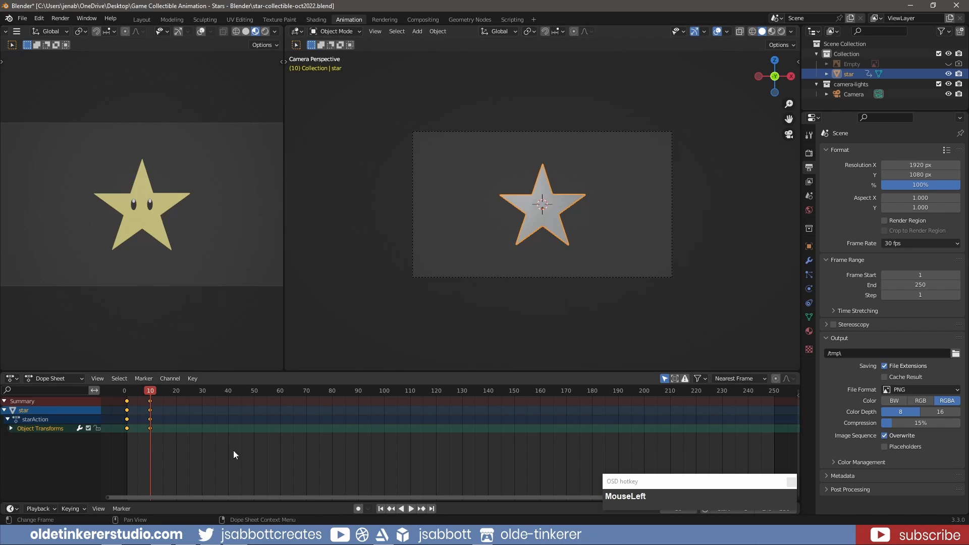
# Copy the star's keyframes at frames 1 and 10 and paste them starting at frame 20
pyautogui.moveTo(160, 438); pyautogui.dragTo(122, 398)
pyautogui.moveTo(151, 389); pyautogui.dragTo(176, 389)
pyautogui.hotkey('ctrl', 'v')
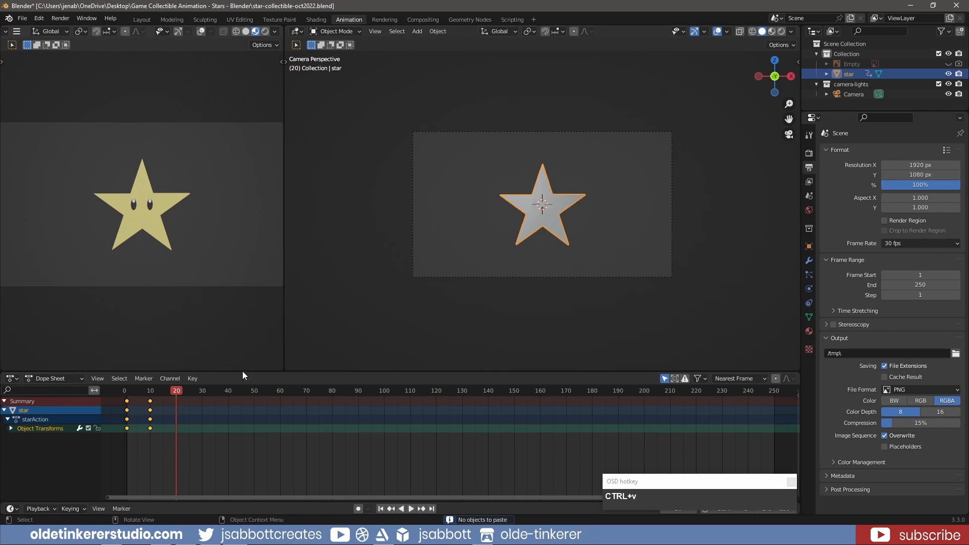
pyautogui.hotkey('ctrl', 'v')
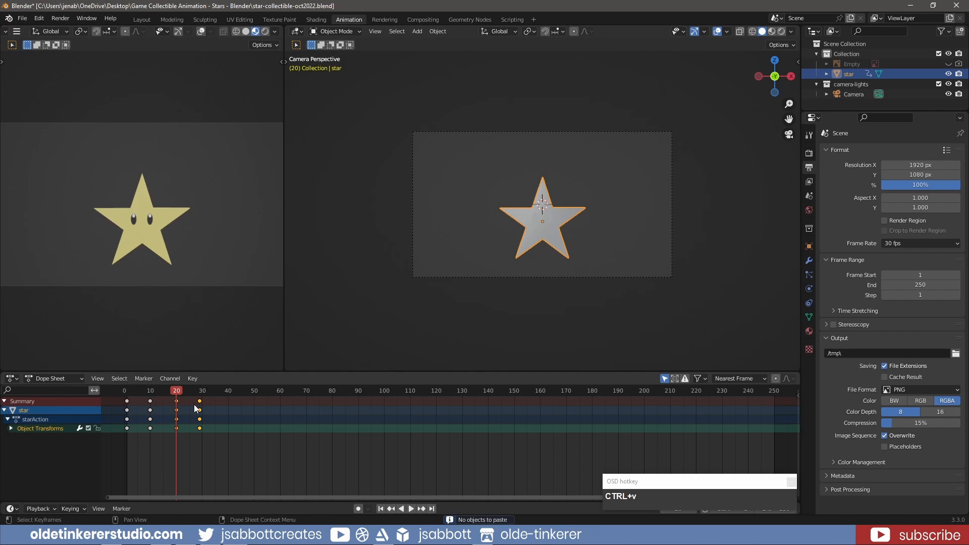
# Copy the star's frame 1 keyframe and paste it at frame 40
pyautogui.moveTo(183, 391); pyautogui.dragTo(228, 389)
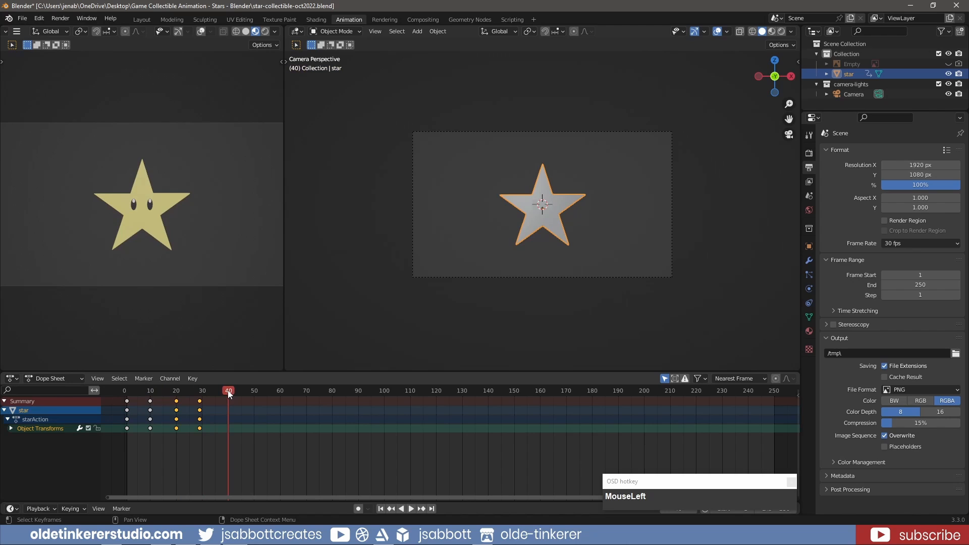
pyautogui.moveTo(136, 434); pyautogui.dragTo(123, 397)
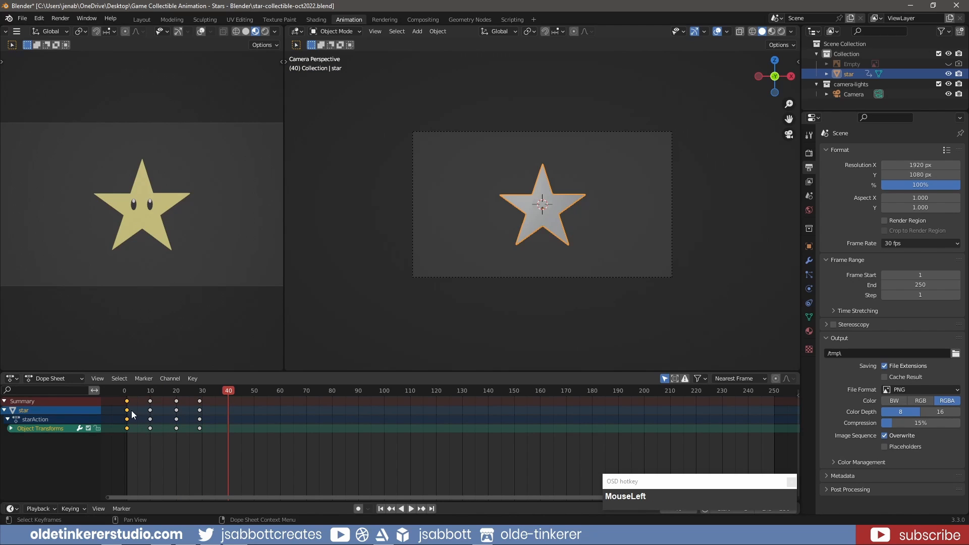
pyautogui.hotkey('ctrl', 'c')
pyautogui.click(232, 392)
pyautogui.press('Left')
pyautogui.hotkey('ctrl', 'v')
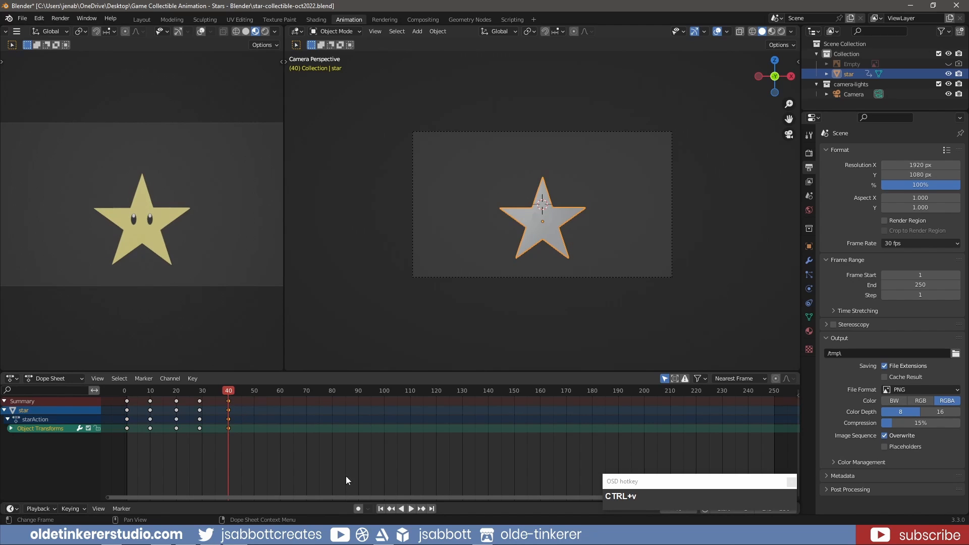
# Play the star's bouncing animation from the first frame, then stop playback
pyautogui.click(381, 508)
pyautogui.click(410, 509)
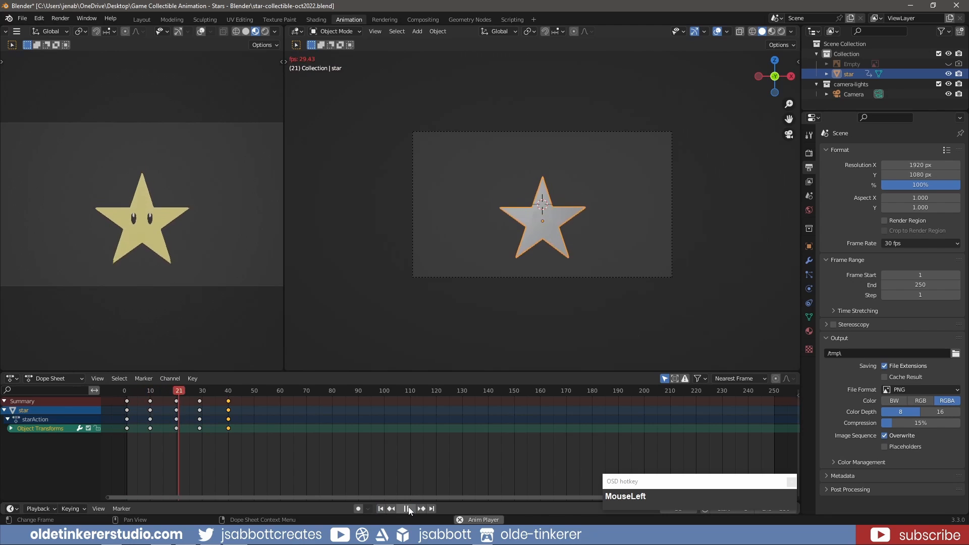
pyautogui.click(408, 509)
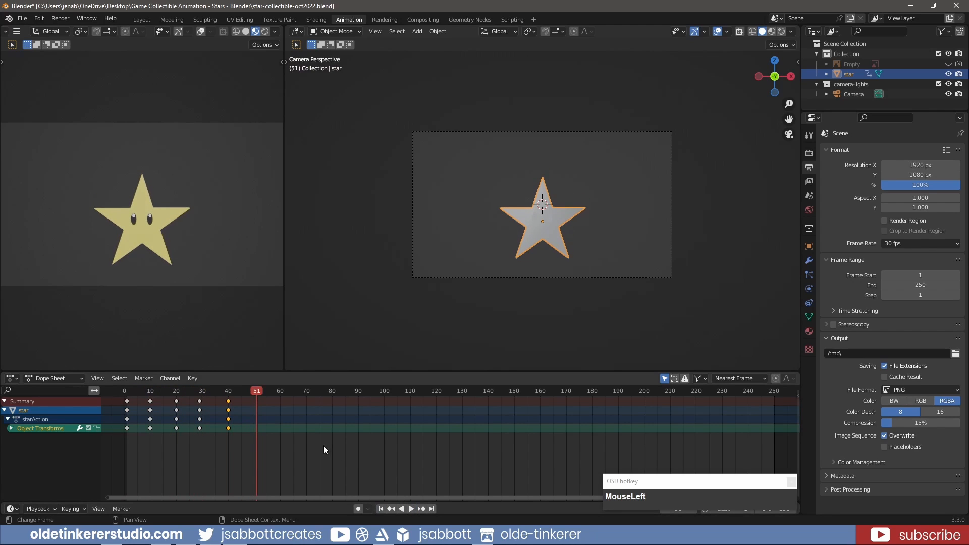
# At frame 60, rotate the star 720° about the global Z axis and insert a Location, Rotation & Scale keyframe
pyautogui.moveTo(261, 401); pyautogui.dragTo(281, 393)
pyautogui.click(539, 237)
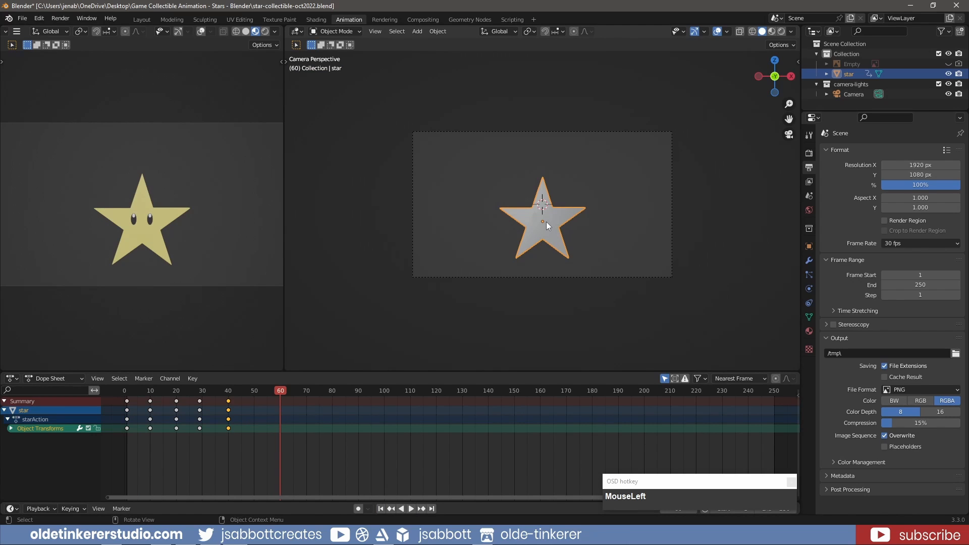
pyautogui.press('r')
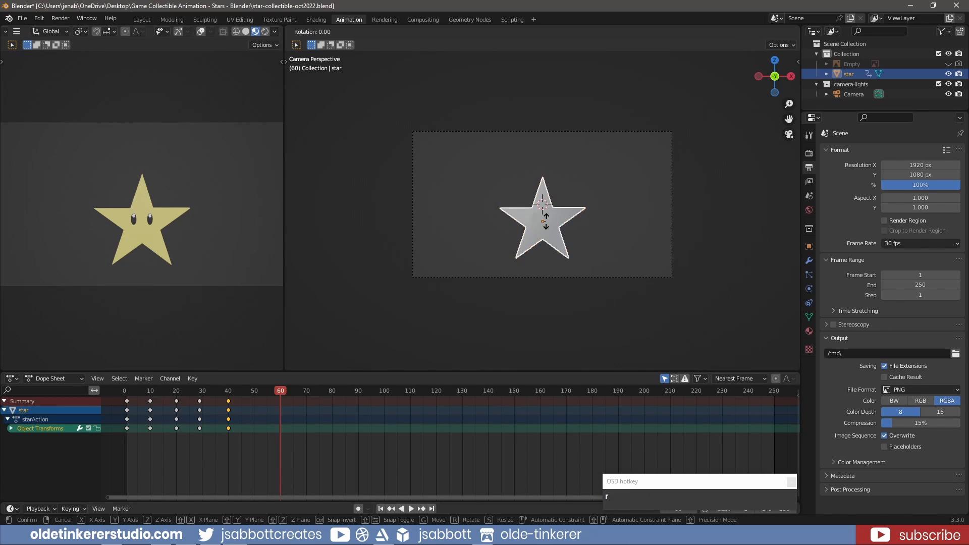
pyautogui.press('z')
pyautogui.press('KP_0')
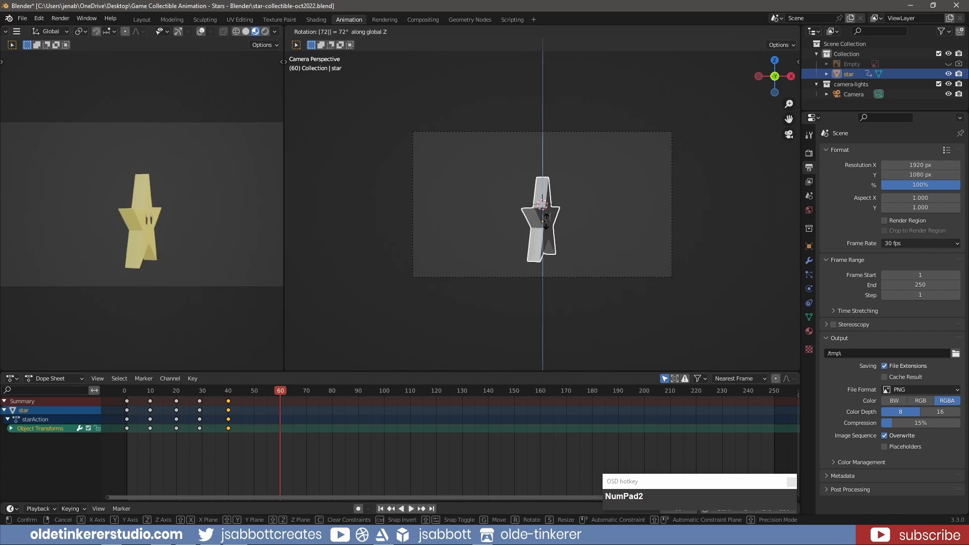
pyautogui.click(546, 221)
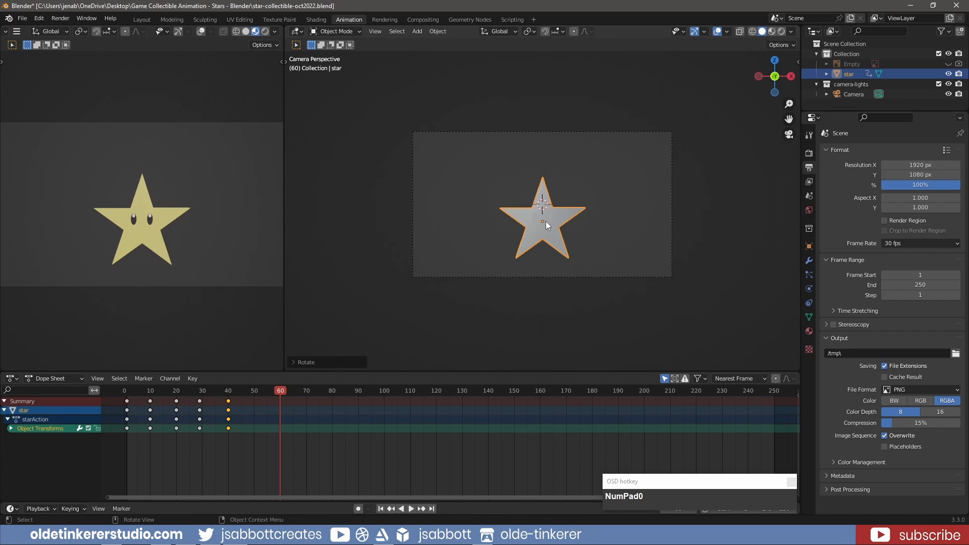
pyautogui.press('i')
pyautogui.click(546, 221)
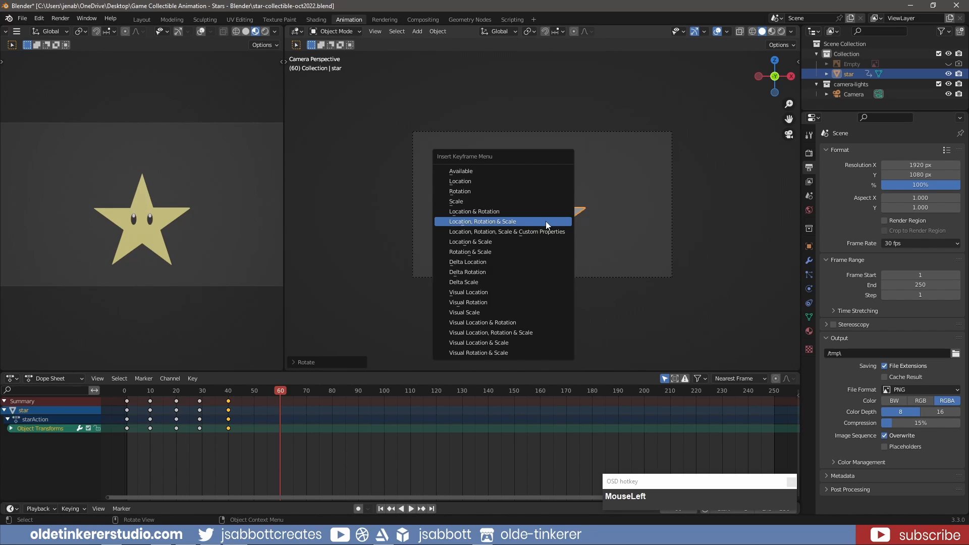
# Play the animation from the first frame to check the star's spin, then stop playback
pyautogui.click(380, 509)
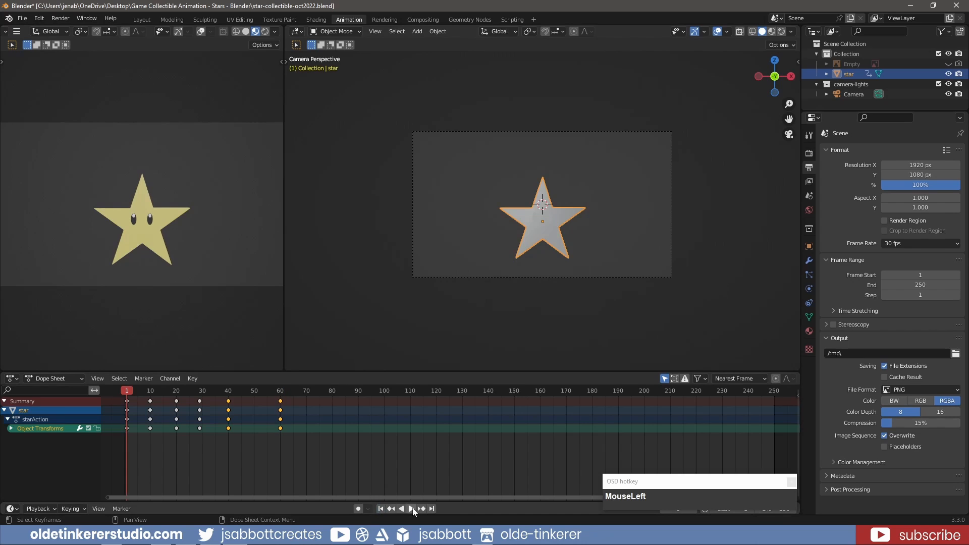
pyautogui.click(412, 509)
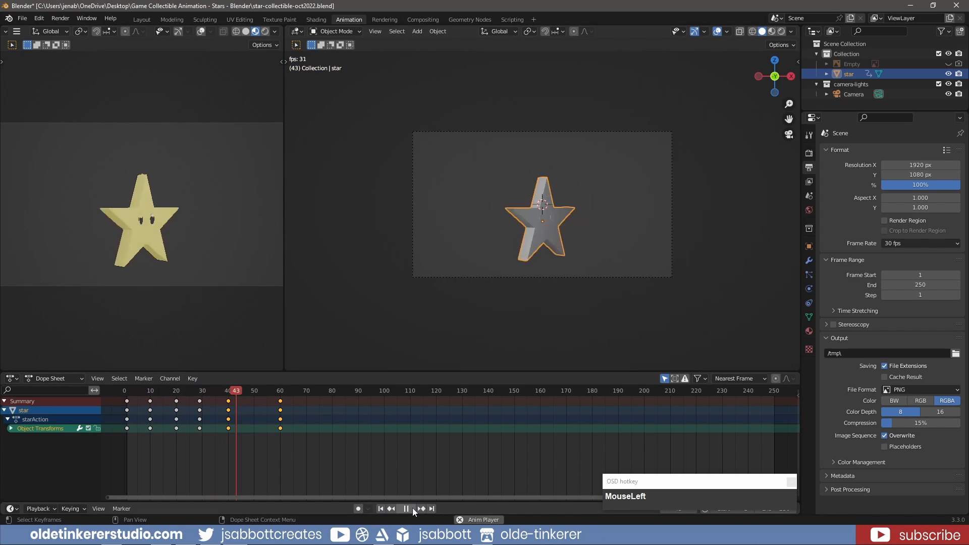
pyautogui.click(413, 508)
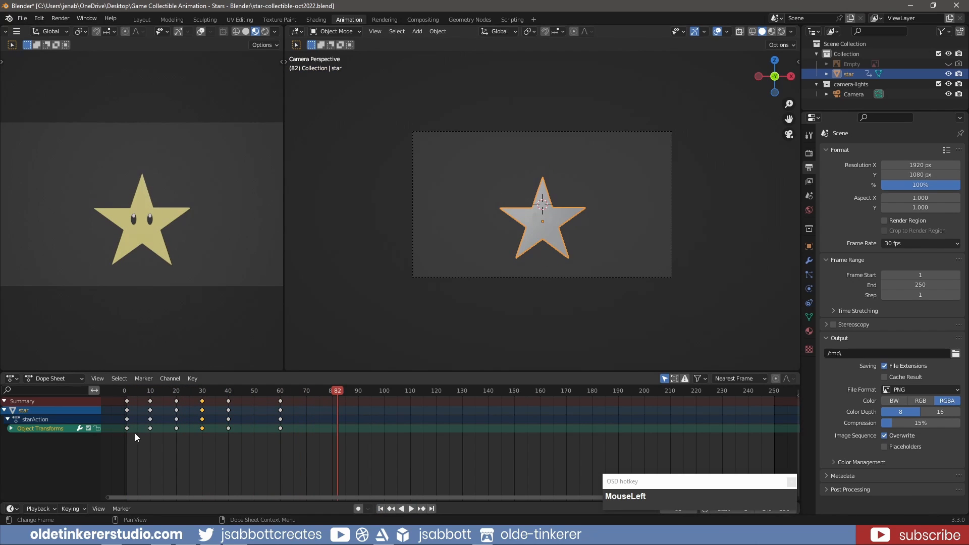
# Copy the star's frame 1 keyframe and paste it at frame 61
pyautogui.moveTo(137, 438); pyautogui.dragTo(126, 402)
pyautogui.hotkey('ctrl', 'c')
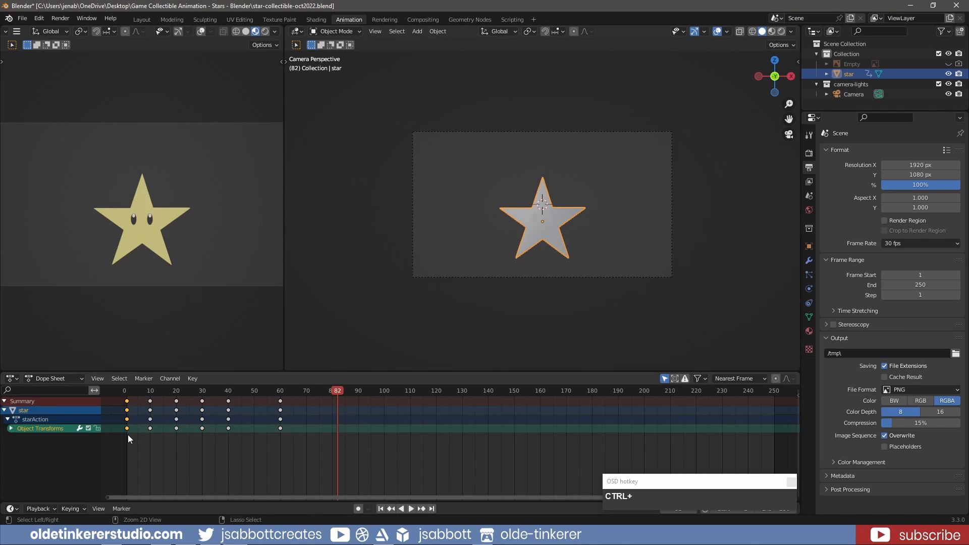
pyautogui.moveTo(336, 392); pyautogui.dragTo(283, 392)
pyautogui.hotkey('ctrl', 'v')
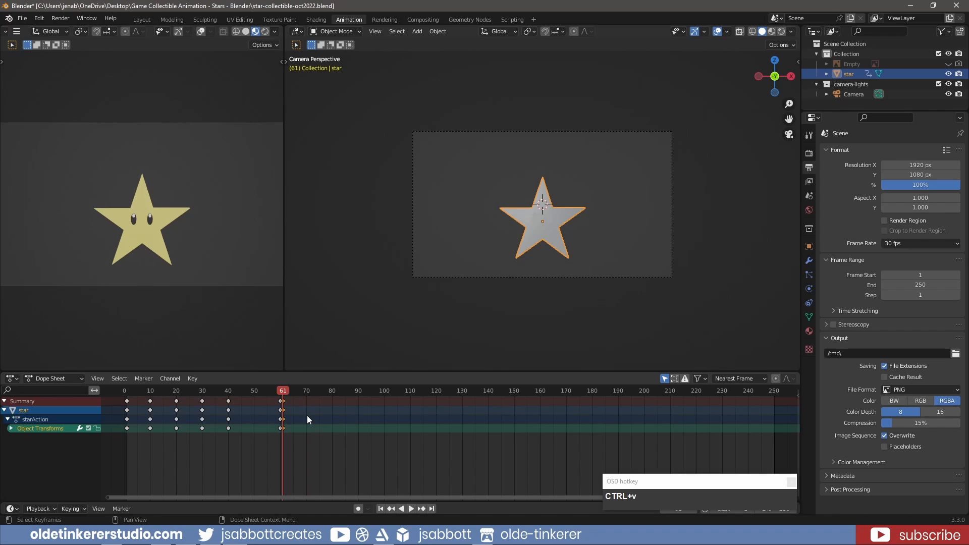
# Set the animation's end frame to 60 and play it from the first frame
pyautogui.click(770, 509)
pyautogui.write('6')
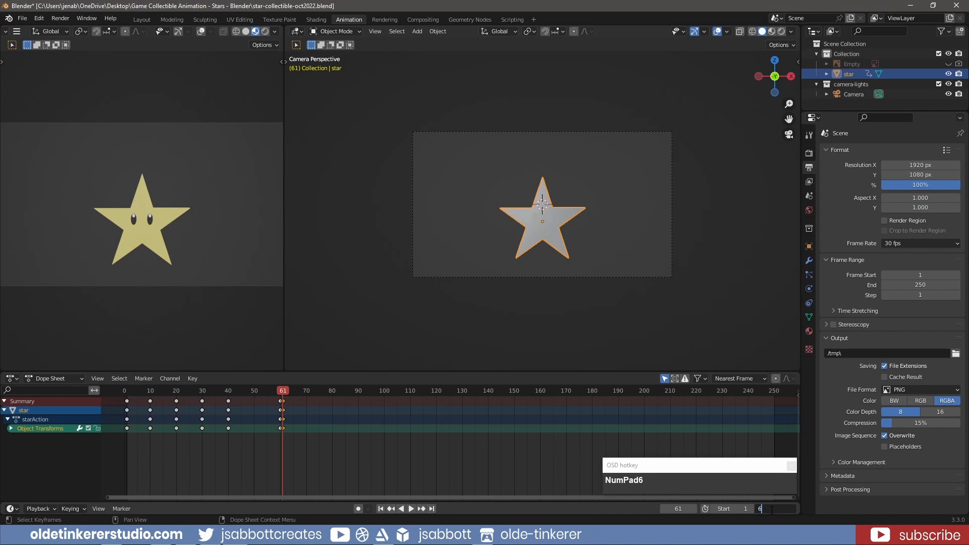
pyautogui.write('0')
pyautogui.press('Return')
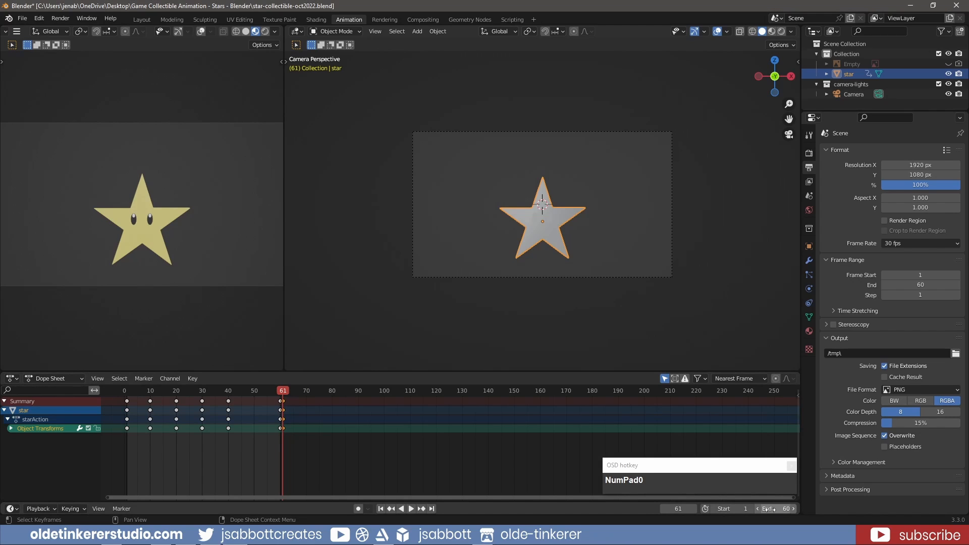
pyautogui.click(381, 509)
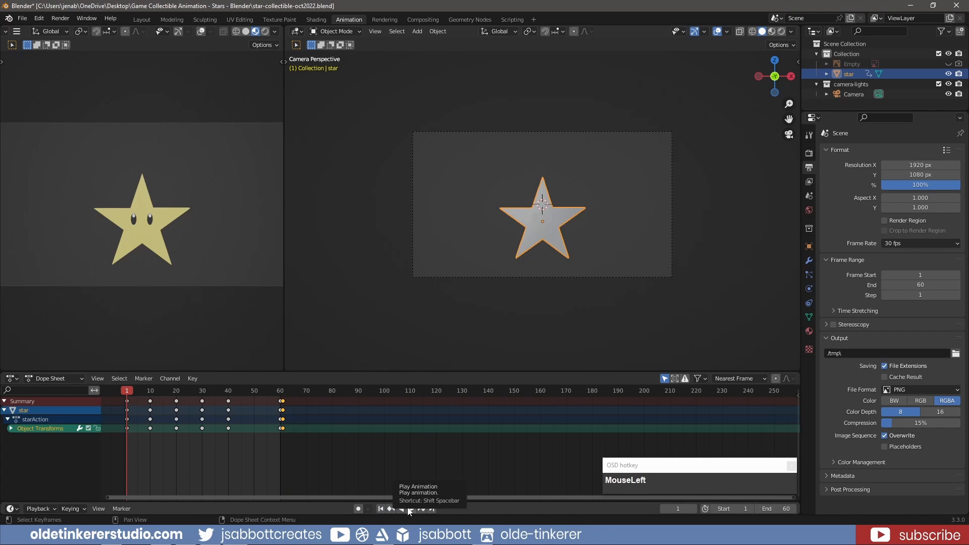
pyautogui.click(410, 508)
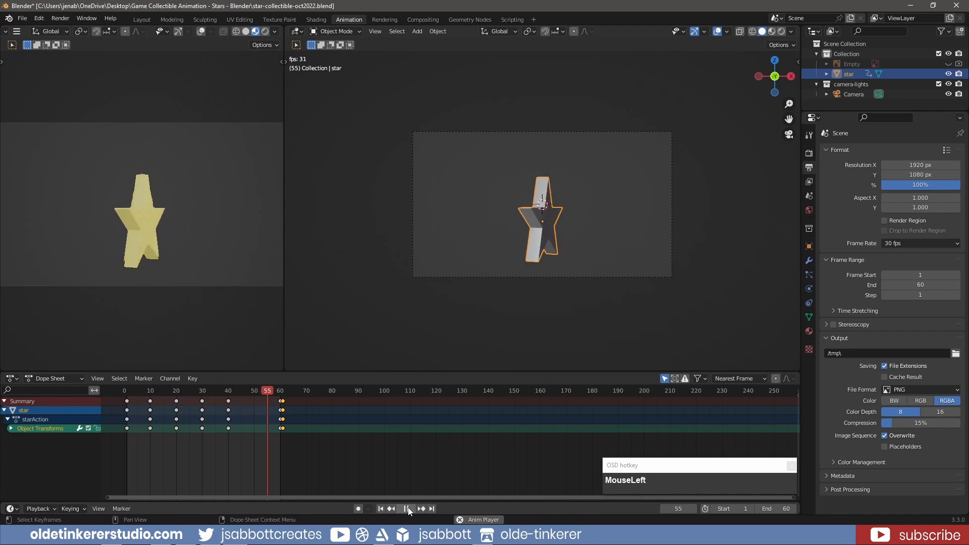